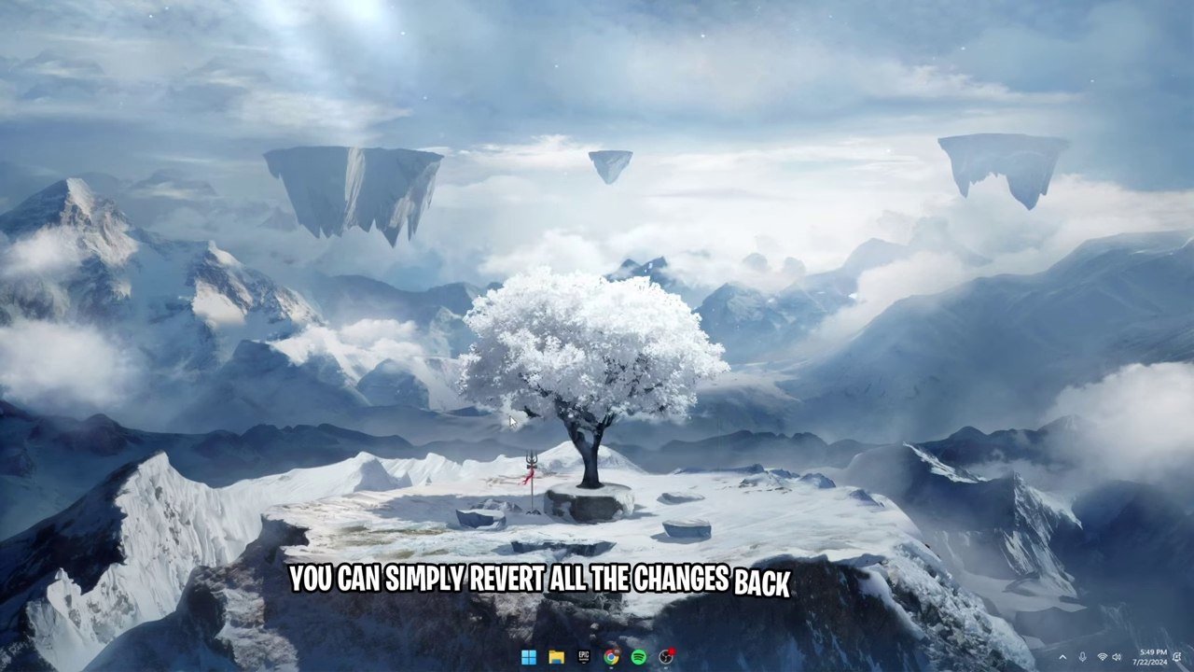
In Gaming settings, check that Game Bar's controller shortcut is Off, then review Game Mode.
key(super)
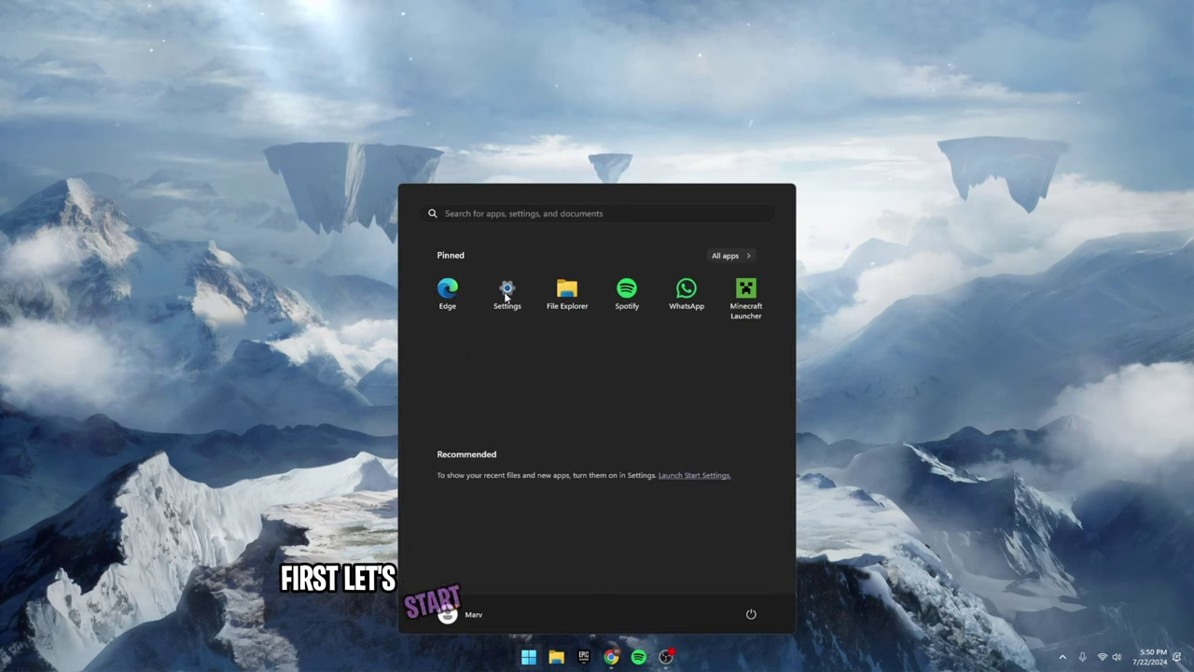
click(507, 291)
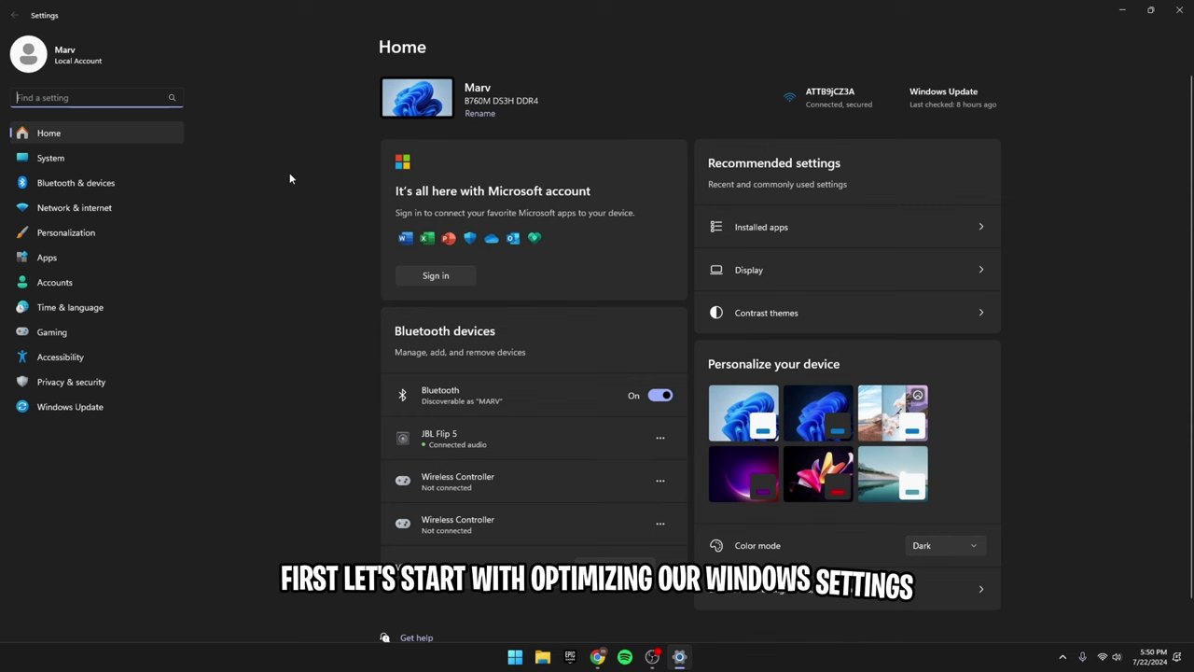
click(52, 332)
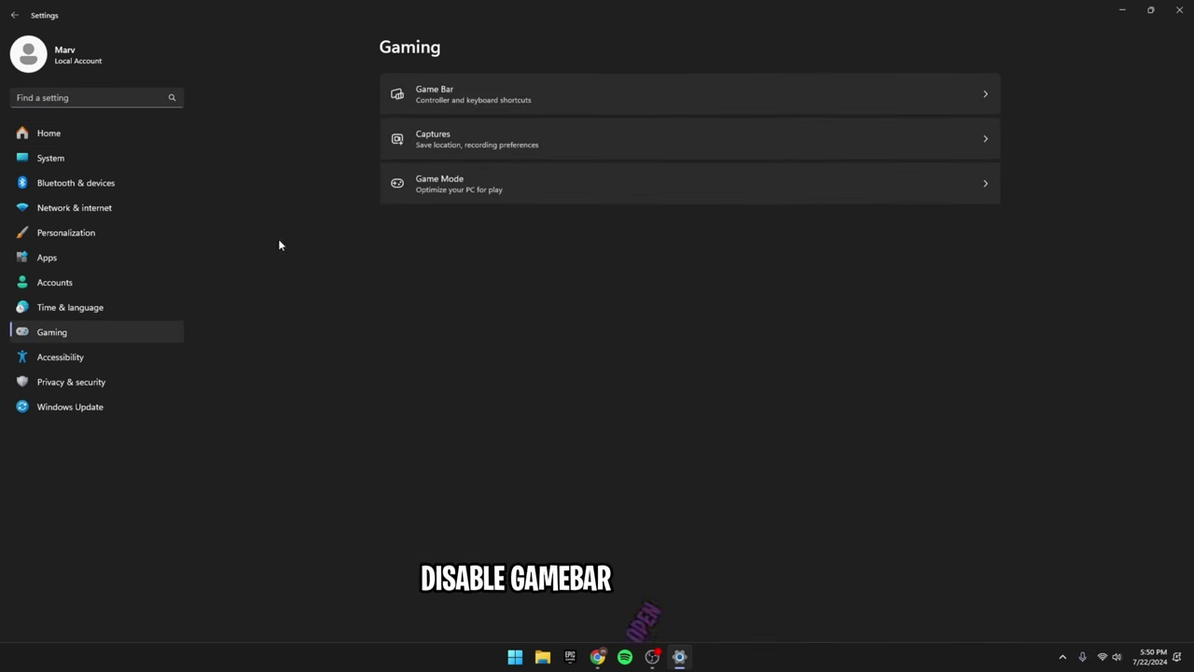
click(421, 112)
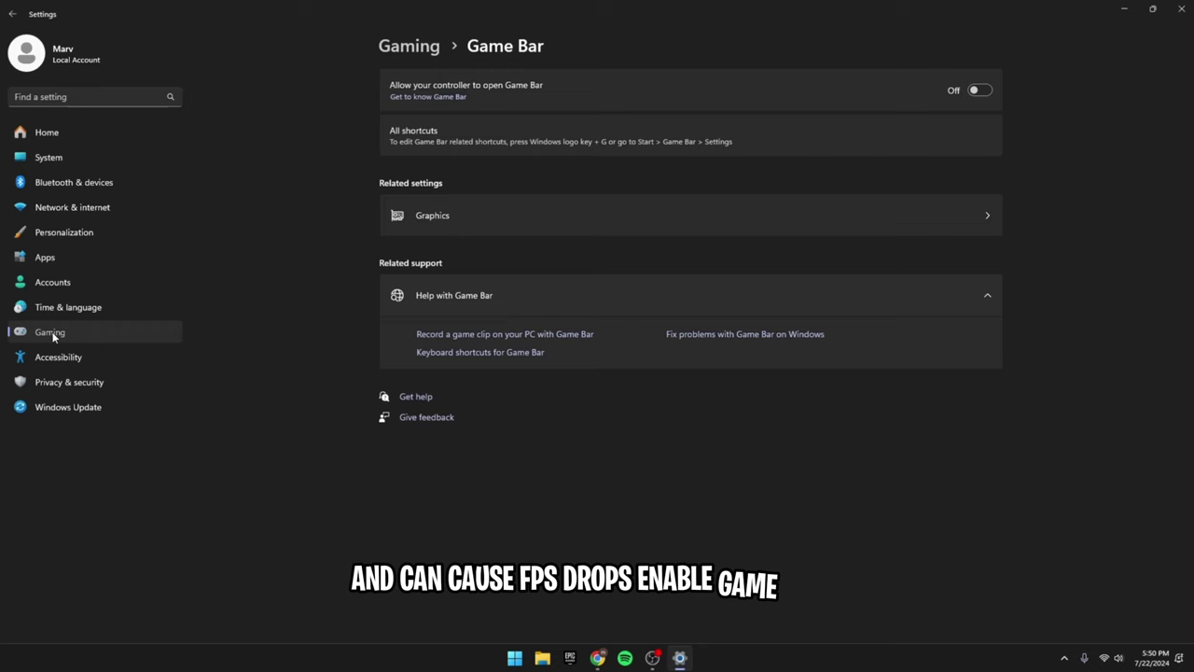
click(52, 333)
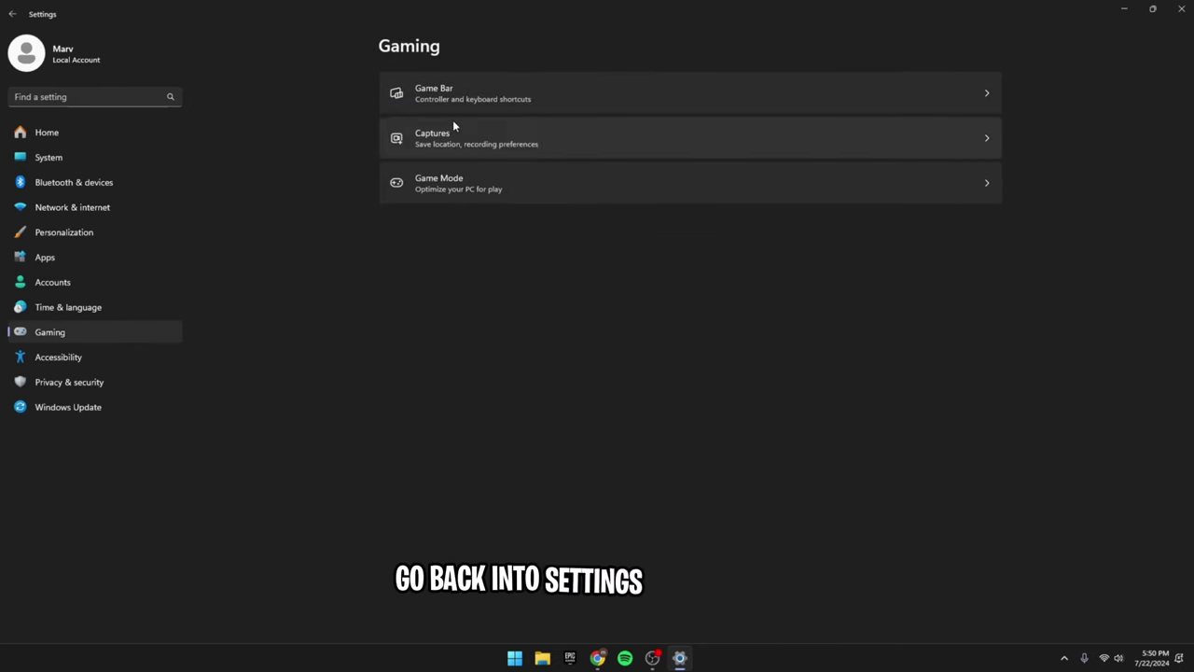
click(446, 187)
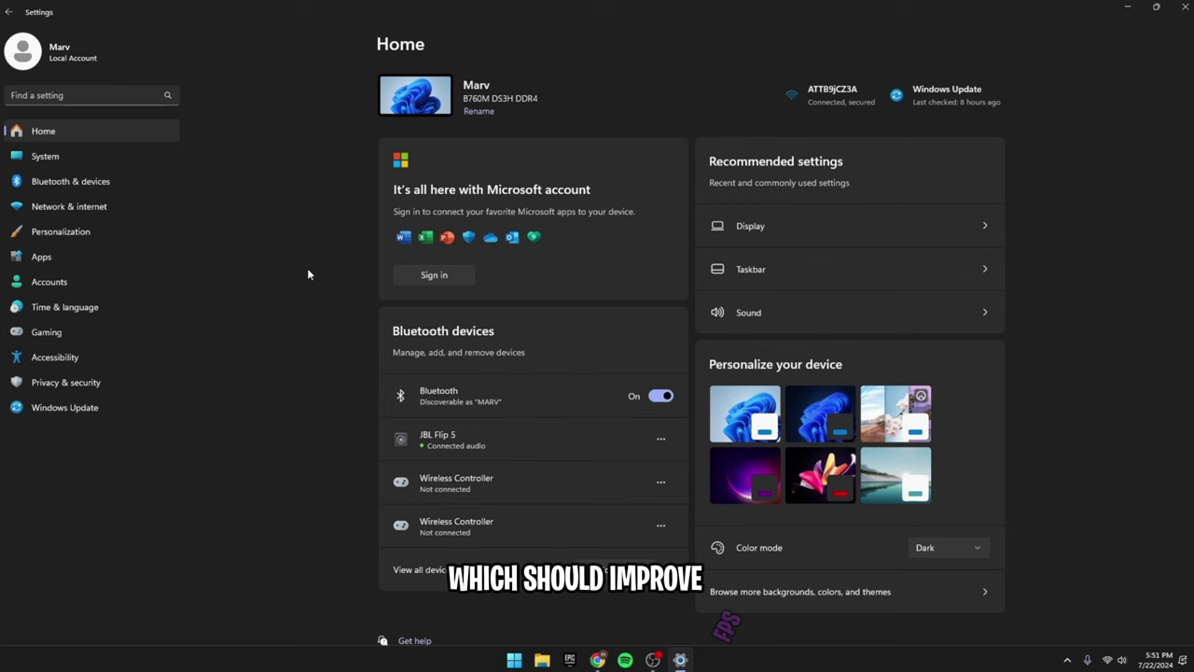
Check that Notifications are Off with Do not disturb On, and expand Additional settings.
click(103, 158)
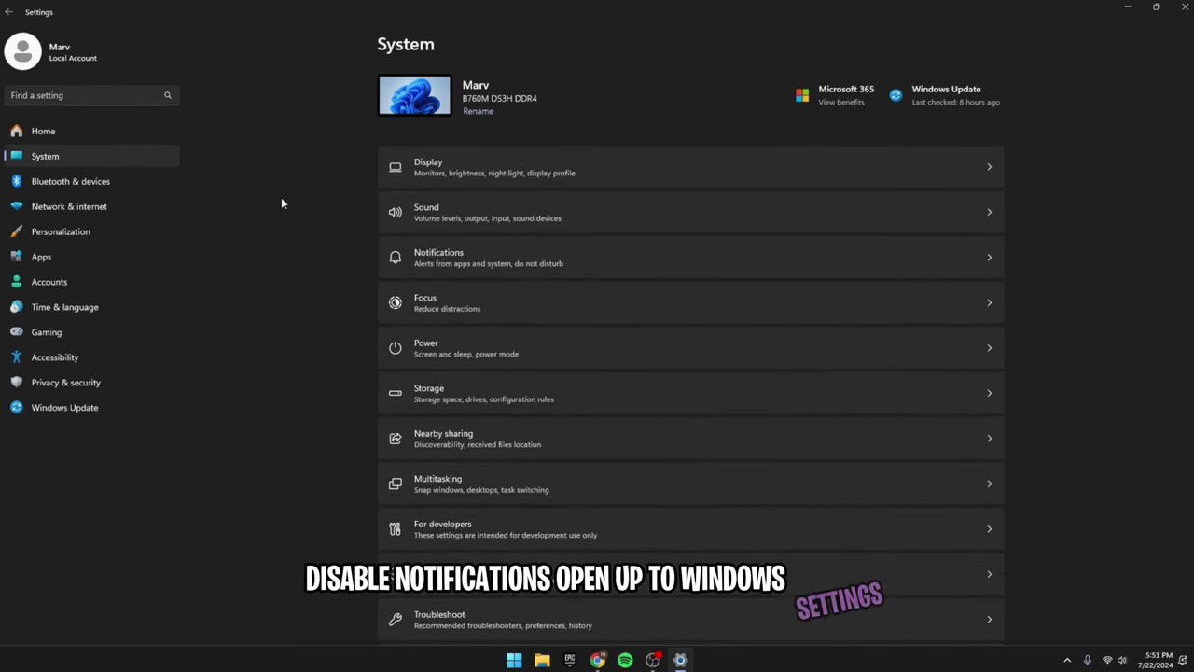
click(434, 253)
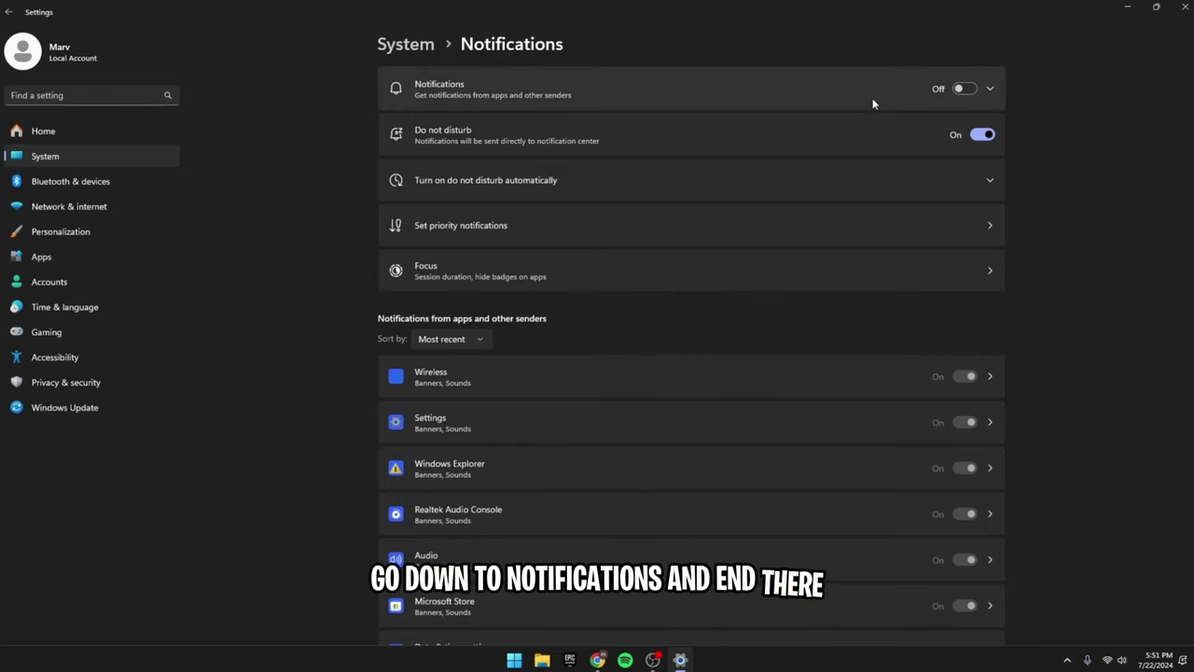
scroll(868, 112, down, 5)
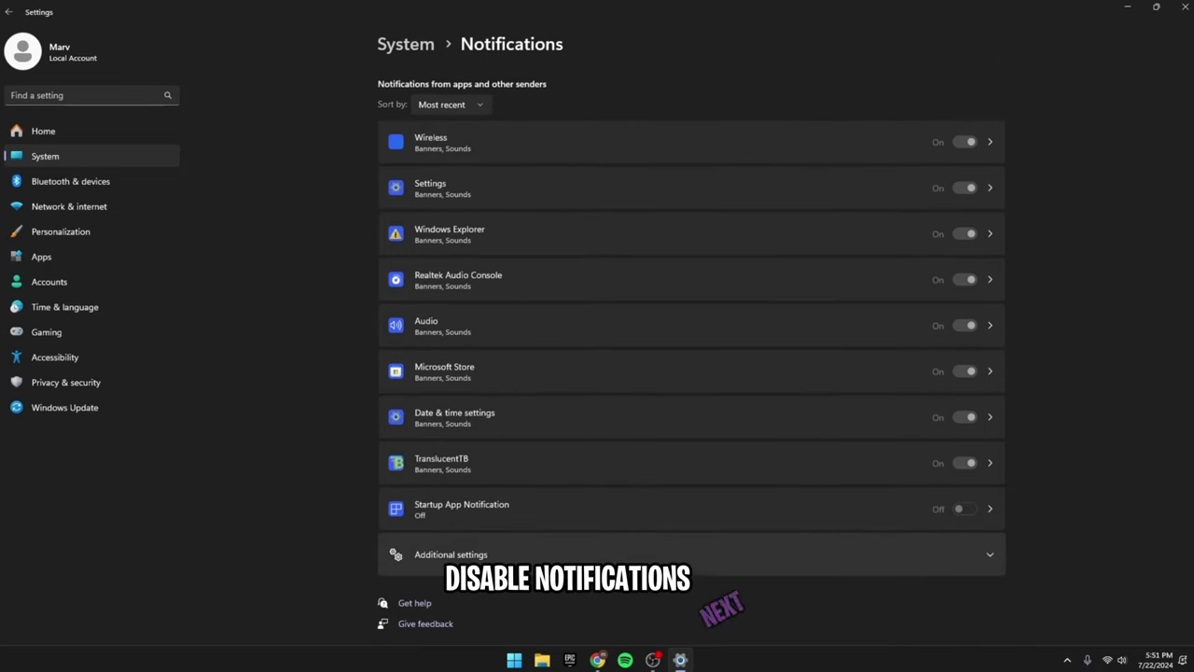
click(462, 554)
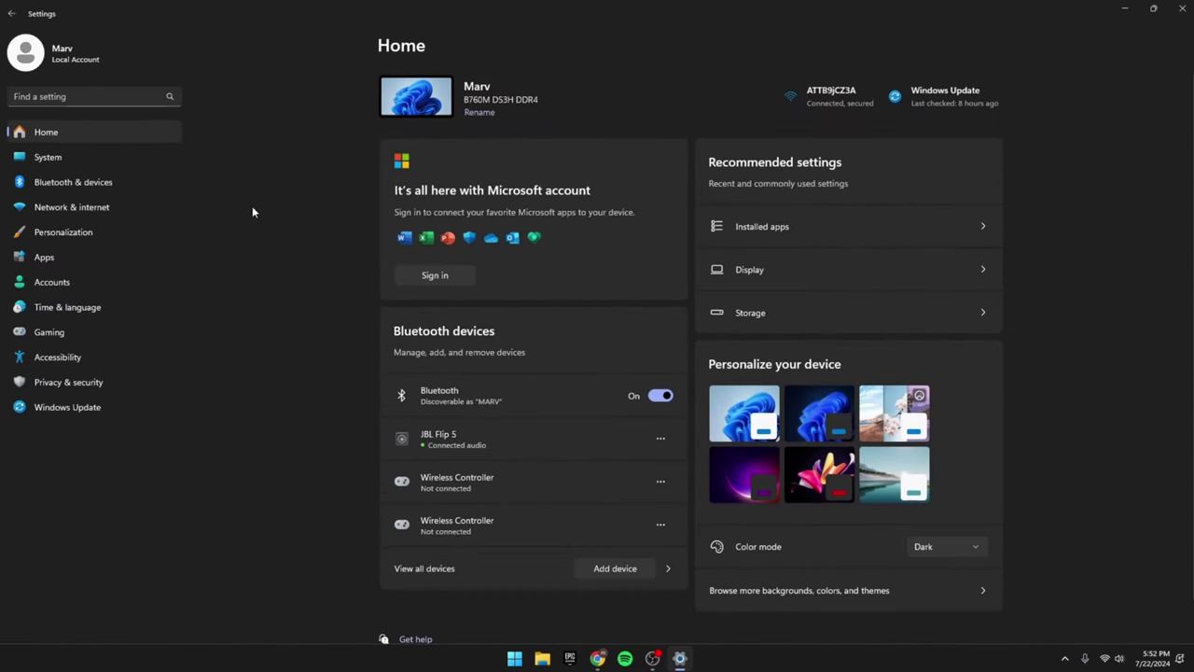
Verify on the System > Storage page that Storage Sense is On.
click(84, 157)
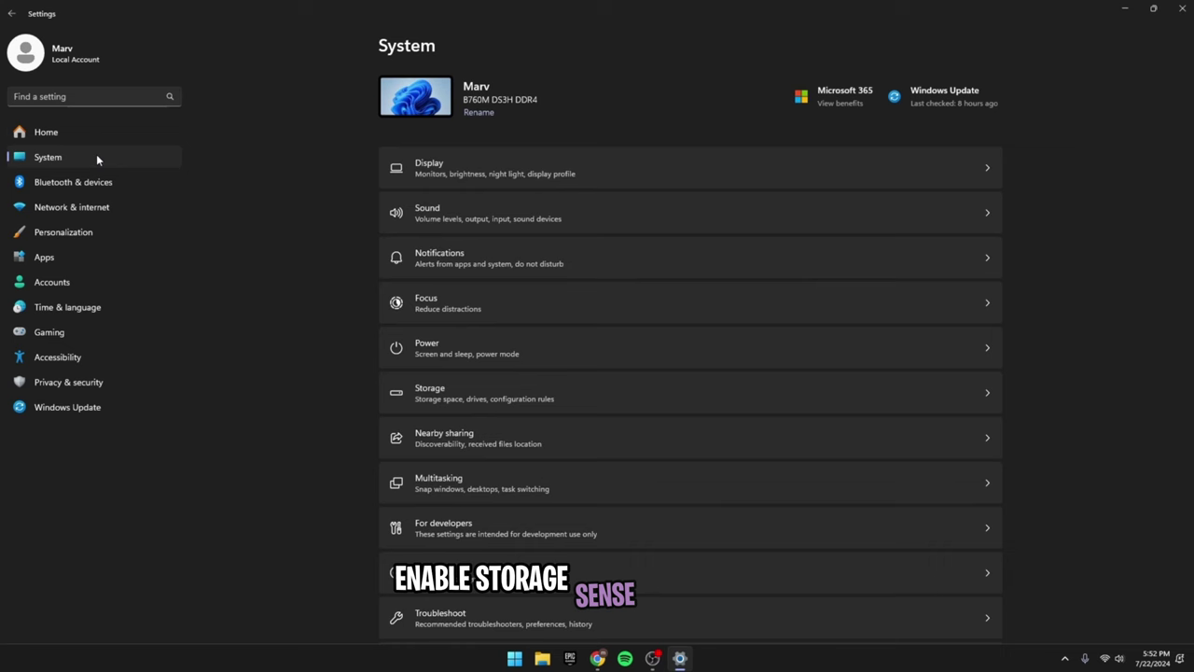
click(425, 392)
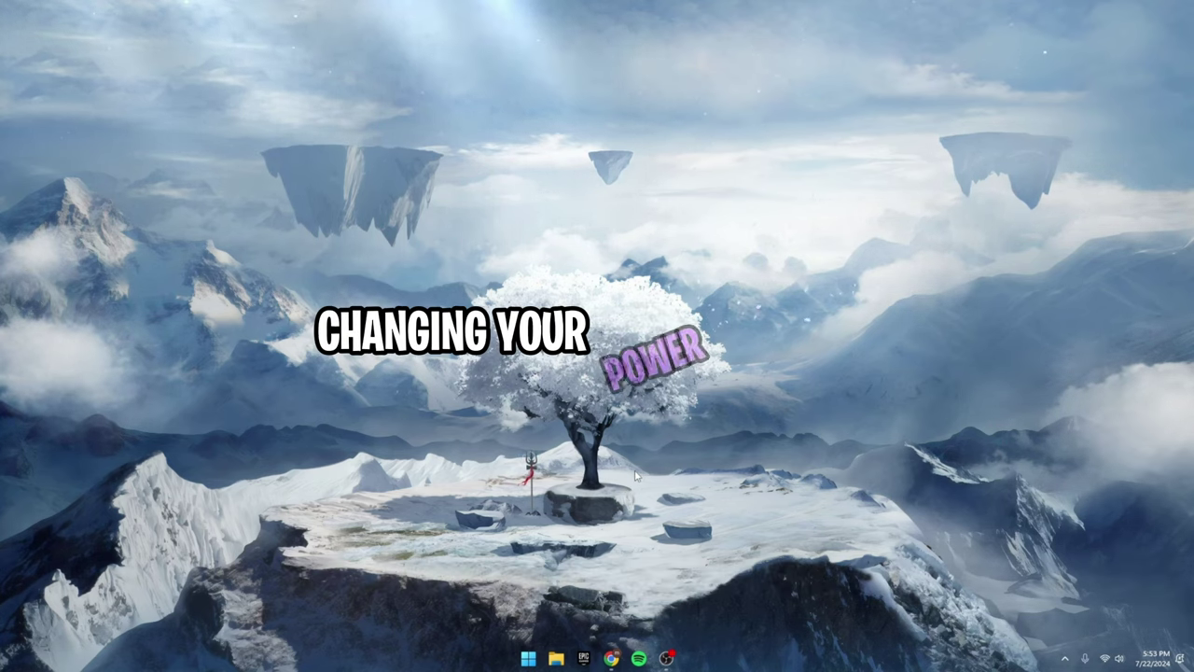
Find 'Edit power plan' in Start, then select and confirm High performance in advanced power settings.
key(super)
text(Edit power plan)
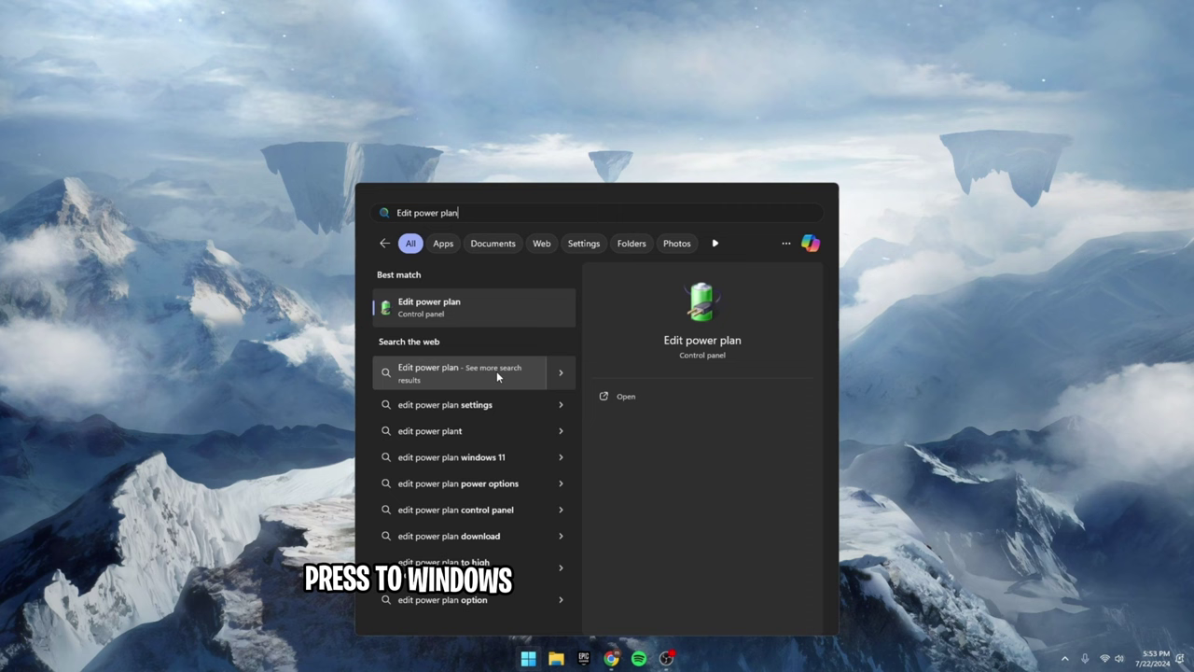
click(444, 309)
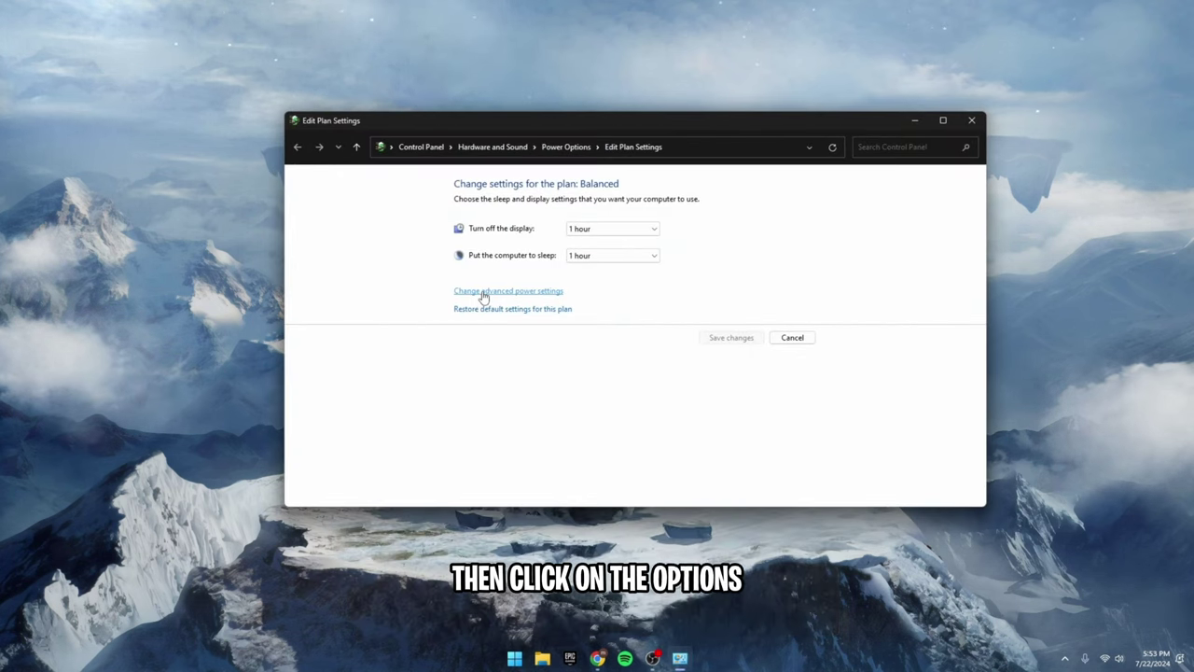
click(485, 297)
click(221, 220)
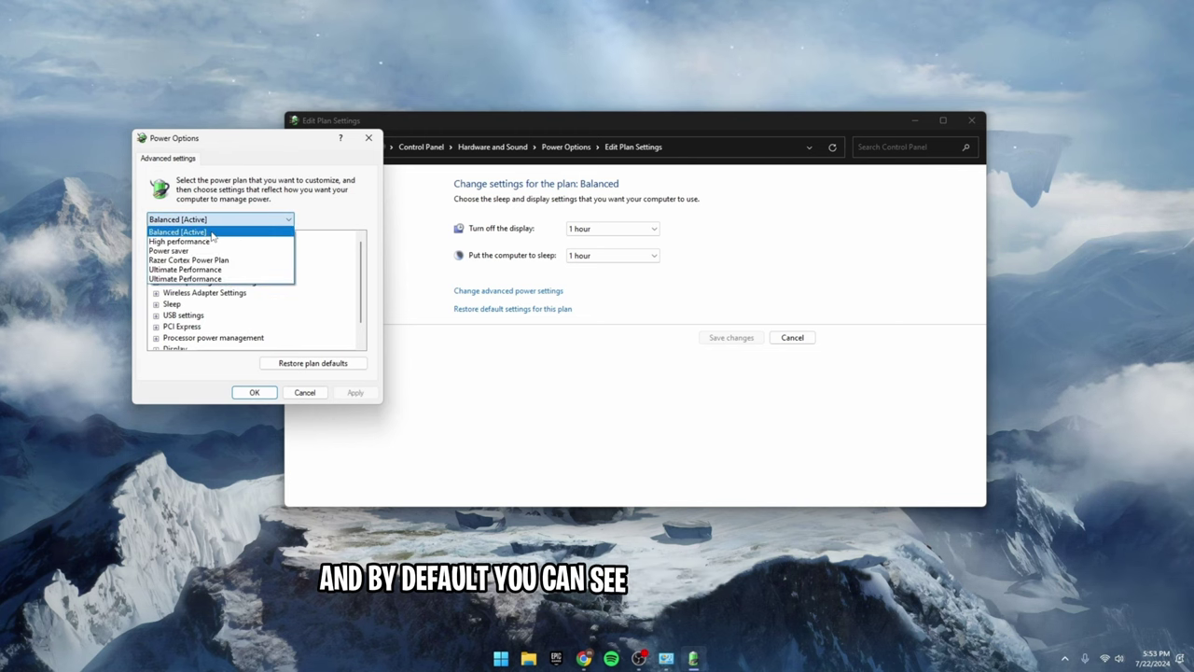
click(205, 240)
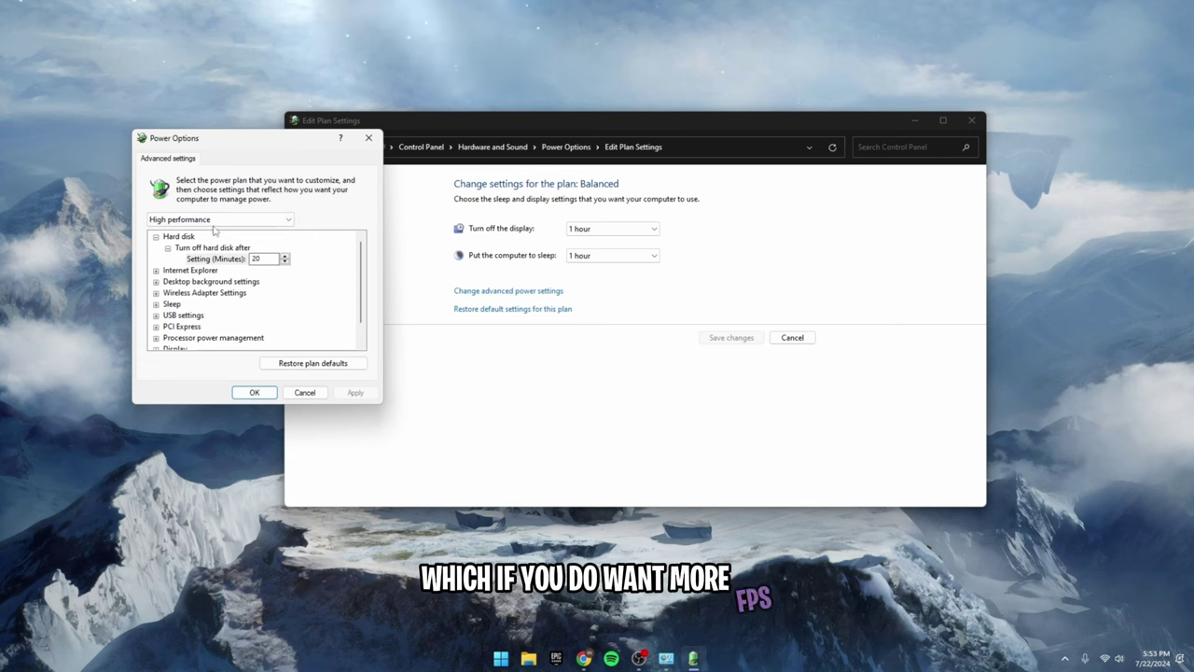
click(254, 393)
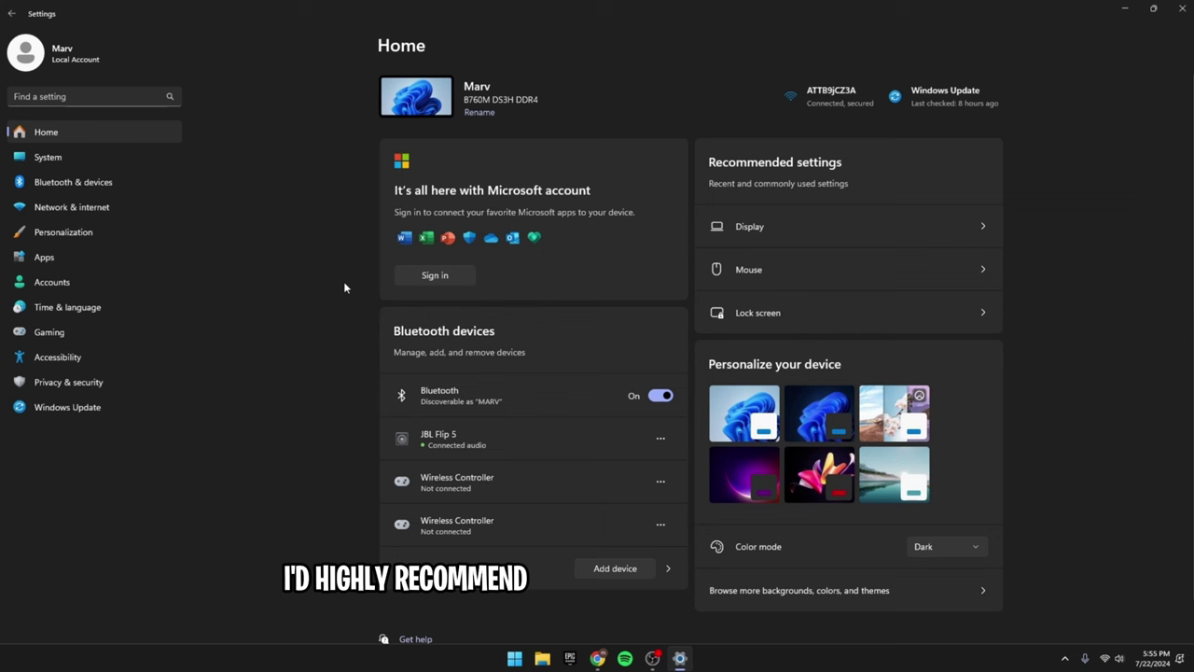
Browse the Installed apps list and start uninstalling Apple Mobile Device Support.
click(86, 257)
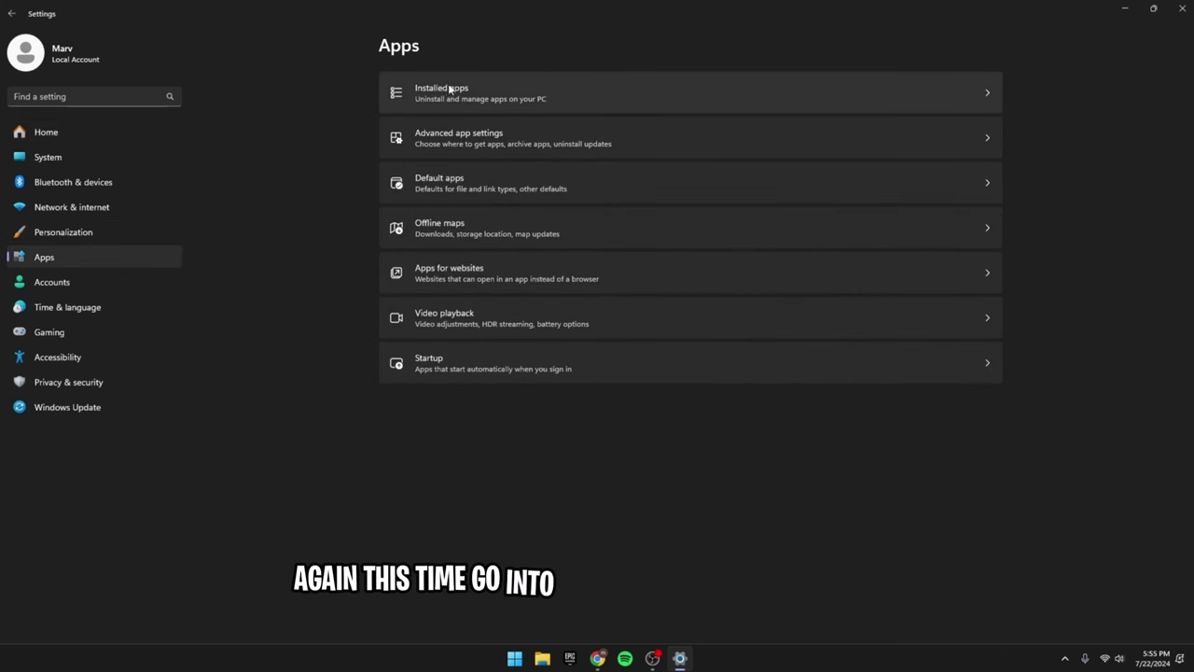
click(443, 91)
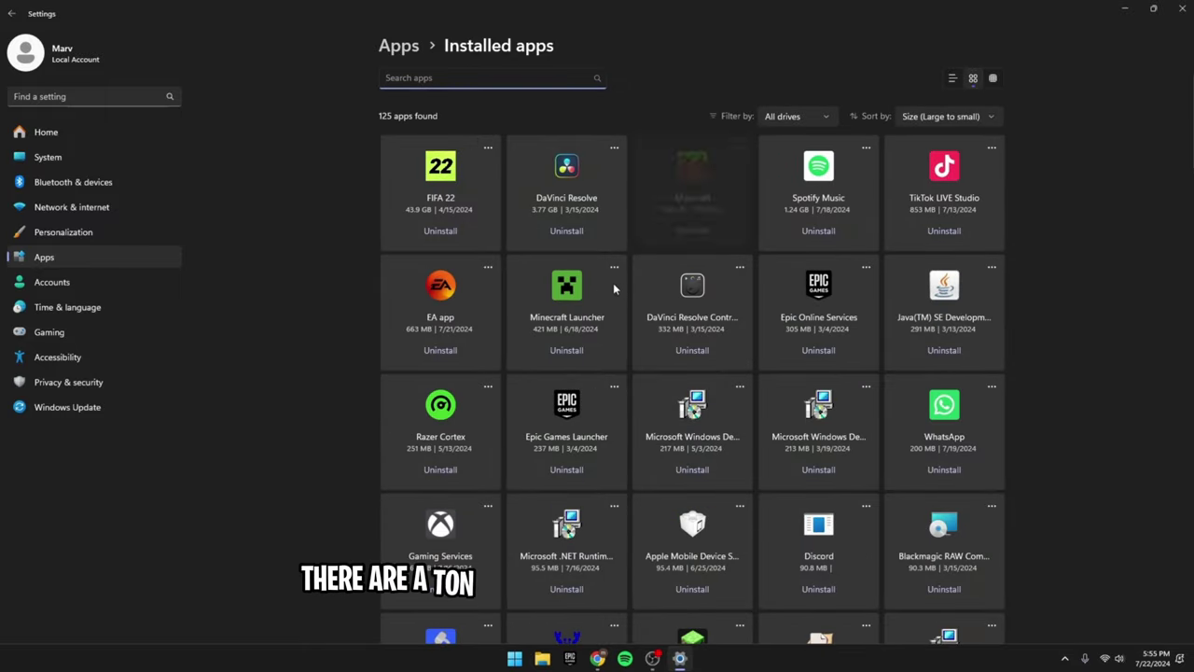
scroll(600, 285, down, 2)
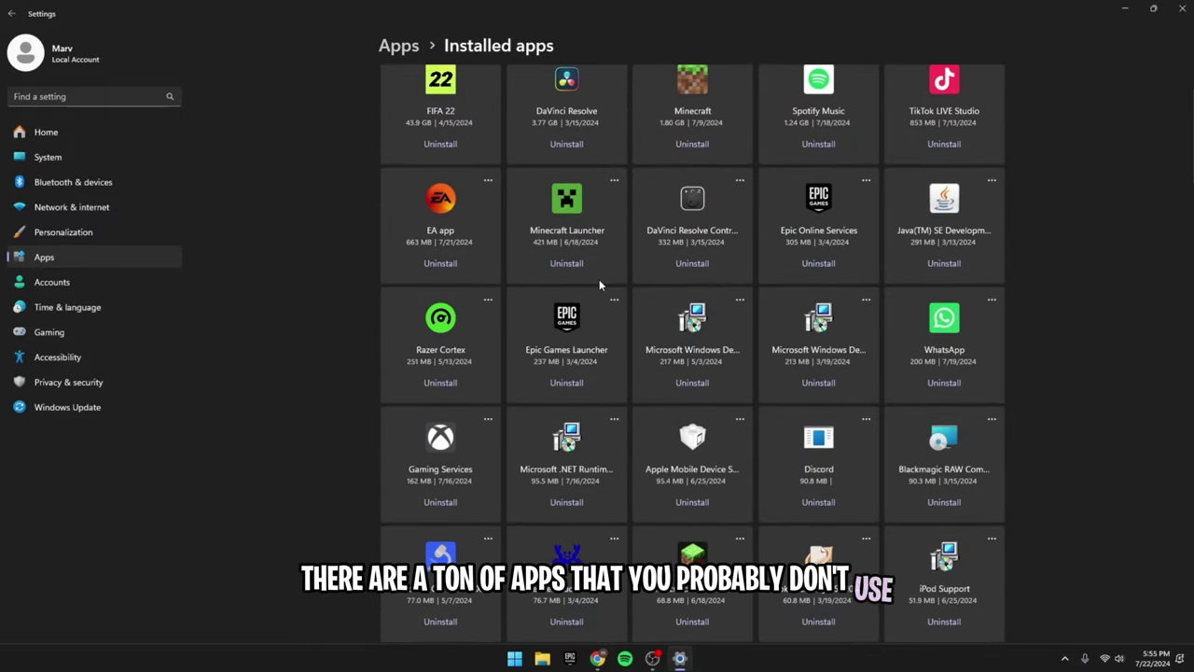
scroll(600, 285, down, 2)
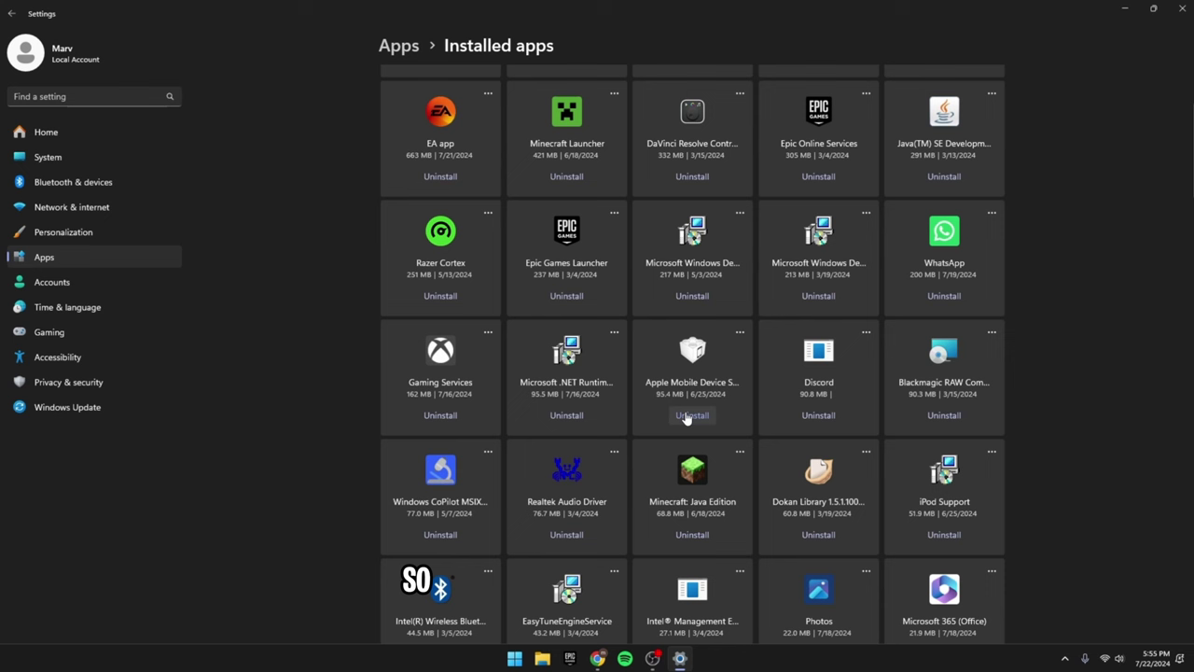
click(693, 416)
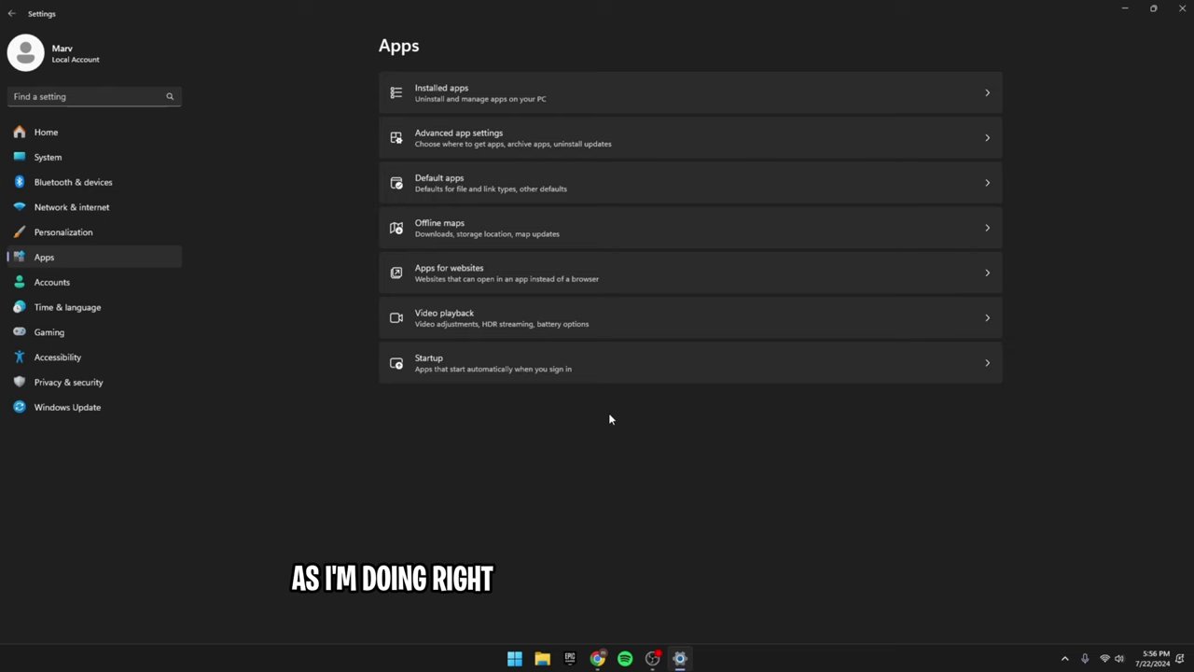
Scroll through the Startup apps list to review which apps launch at sign-in.
click(561, 367)
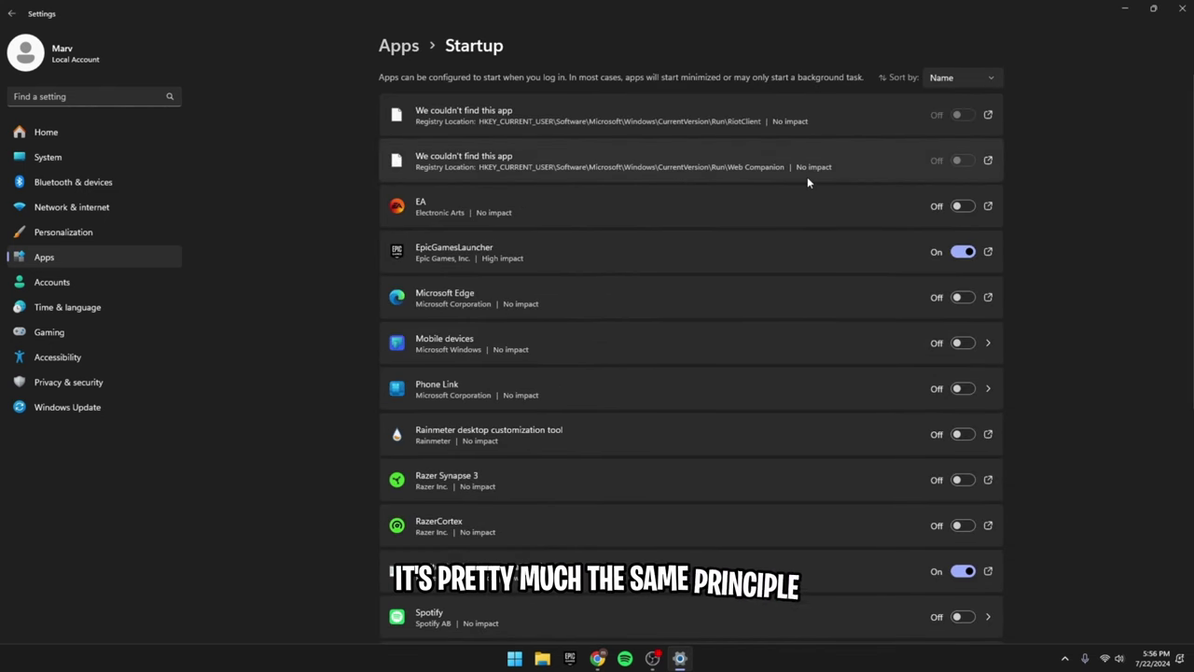
scroll(861, 207, down, 3)
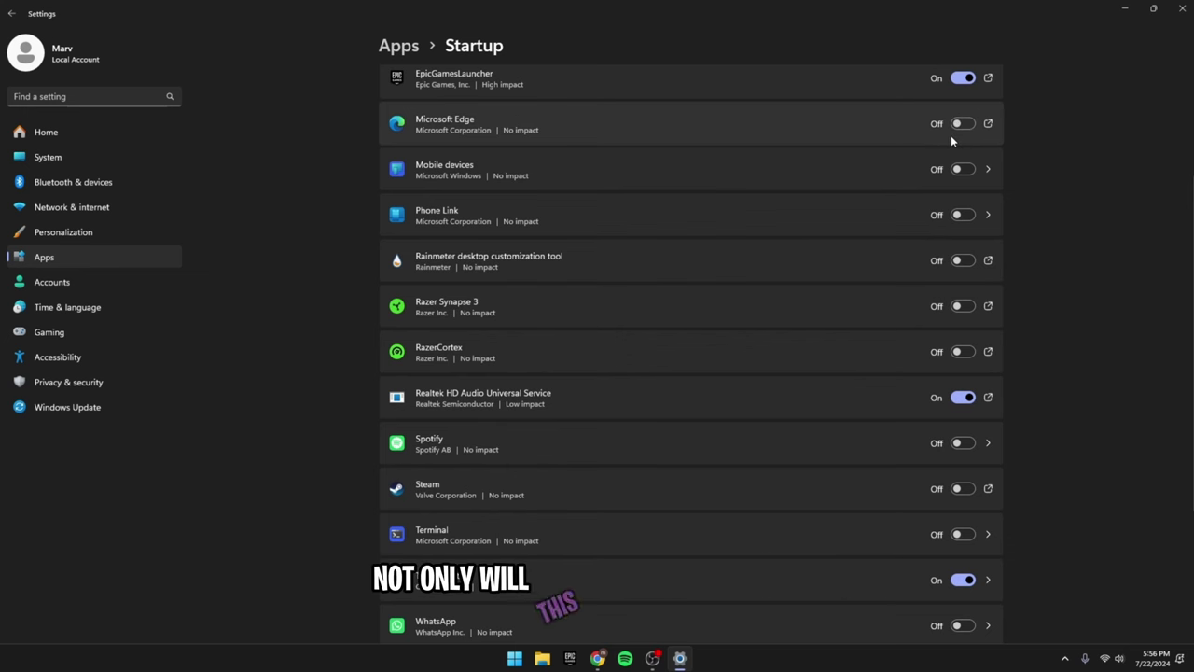
scroll(951, 137, down, 5)
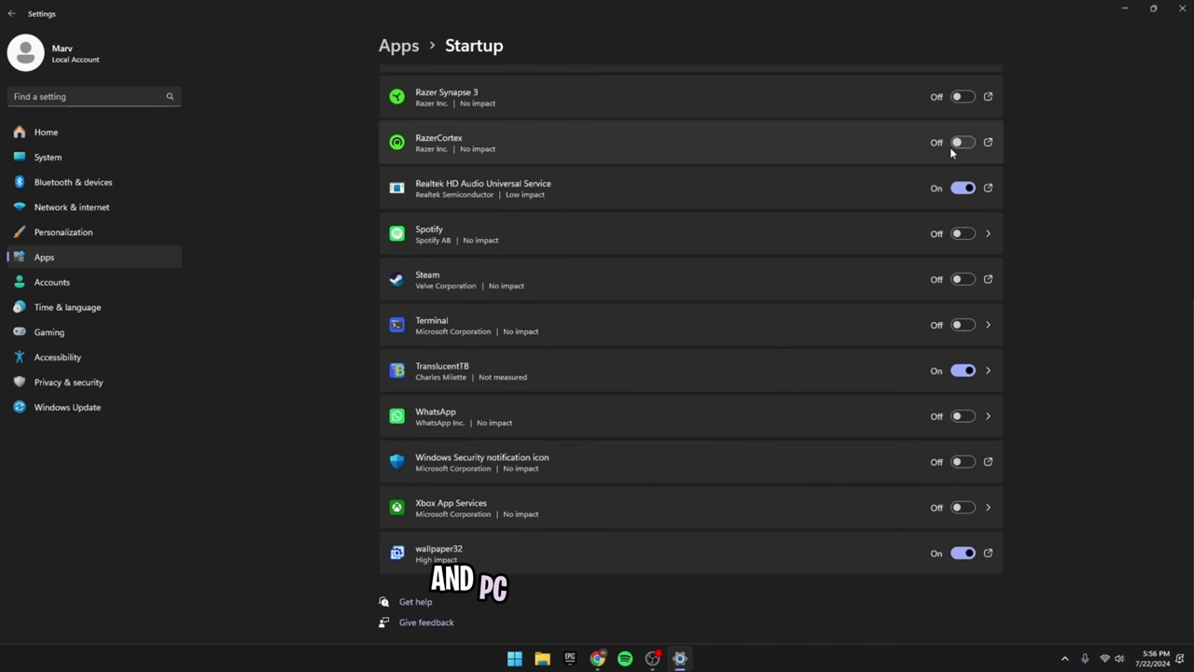
scroll(951, 152, up, 4)
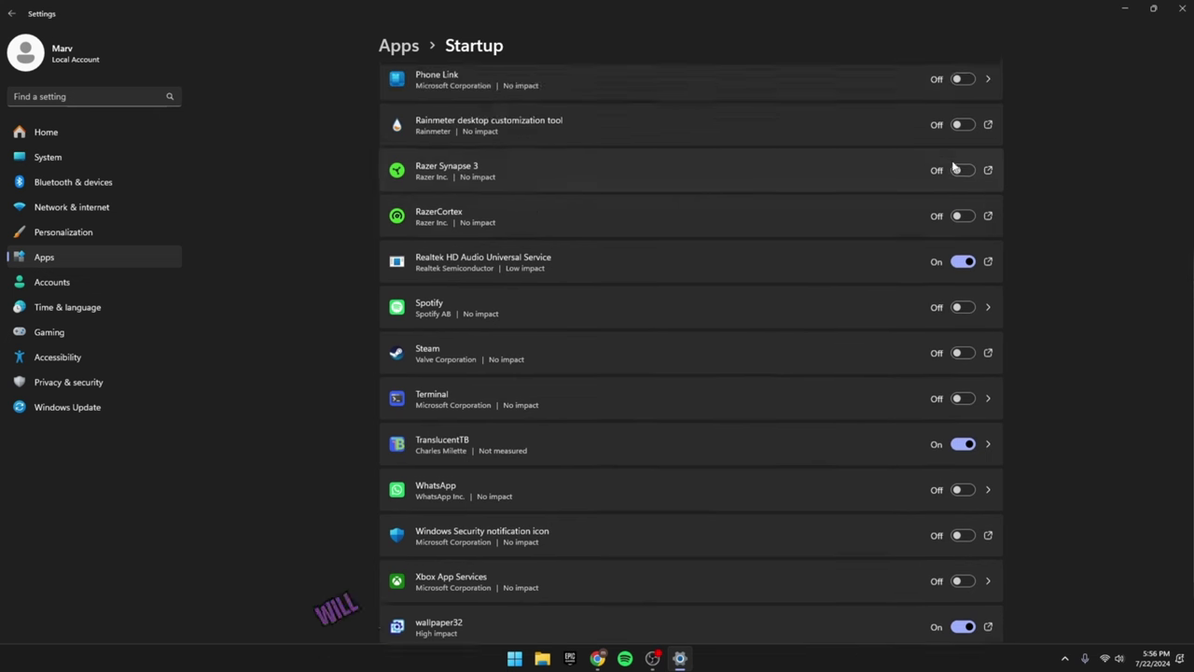
scroll(953, 164, up, 5)
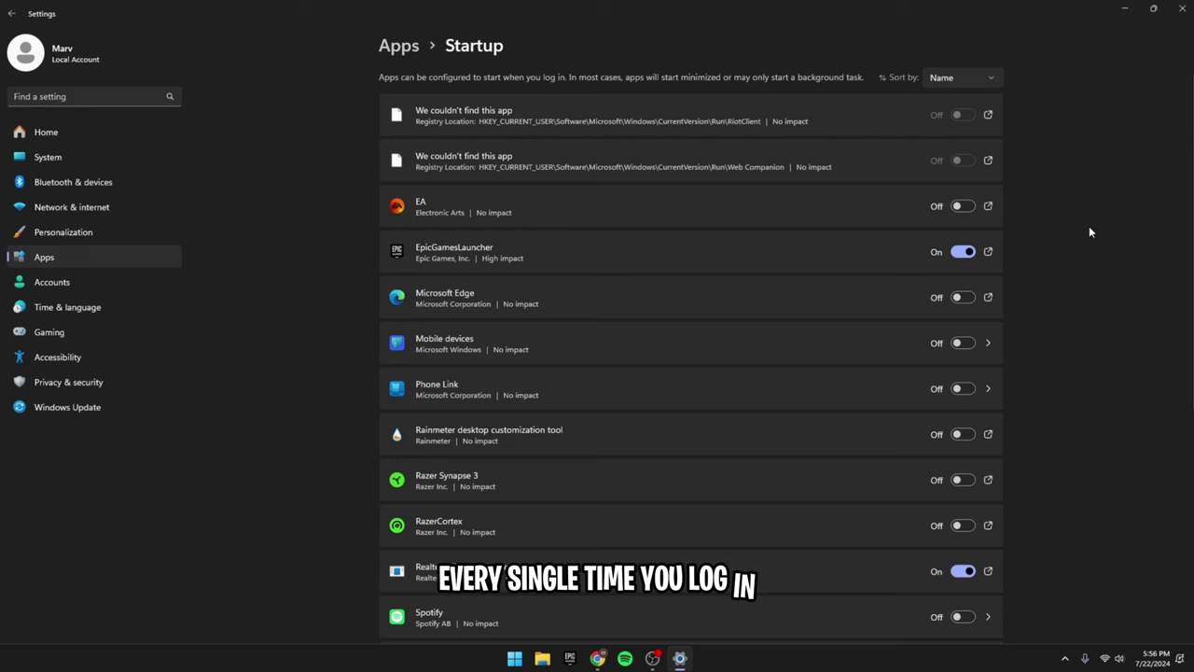
scroll(1073, 254, down, 6)
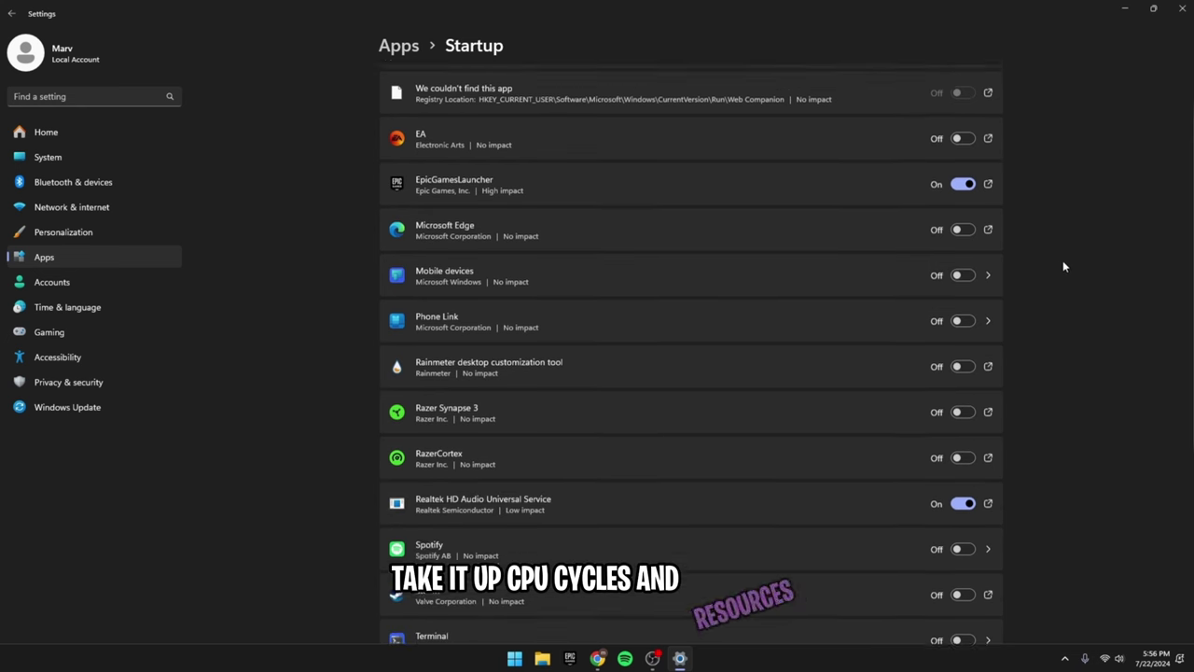
scroll(1051, 282, down, 2)
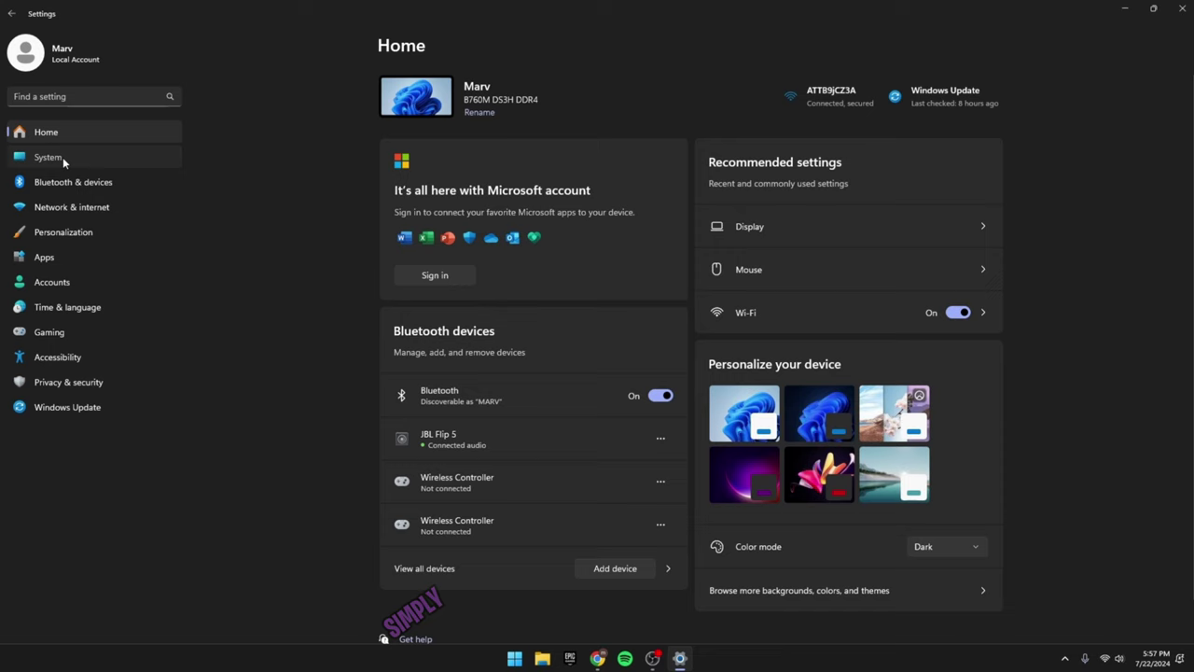
Verify hardware-accelerated GPU scheduling and windowed-game optimizations are both On under System > Display > Graphics.
click(29, 160)
click(454, 170)
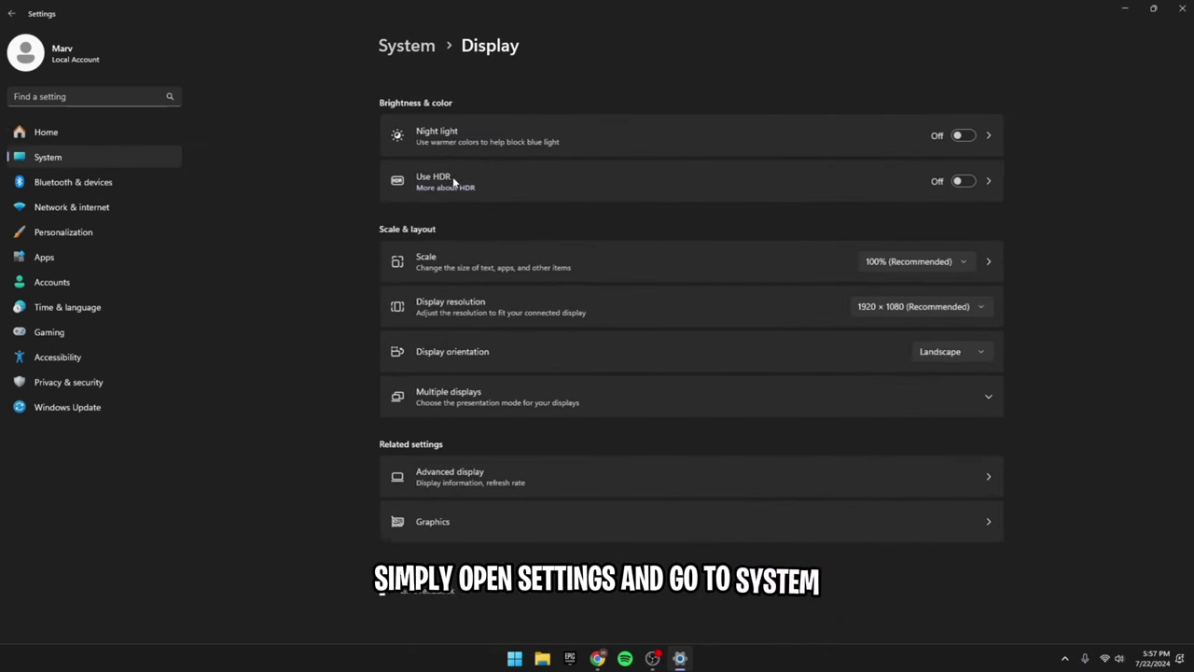
click(455, 525)
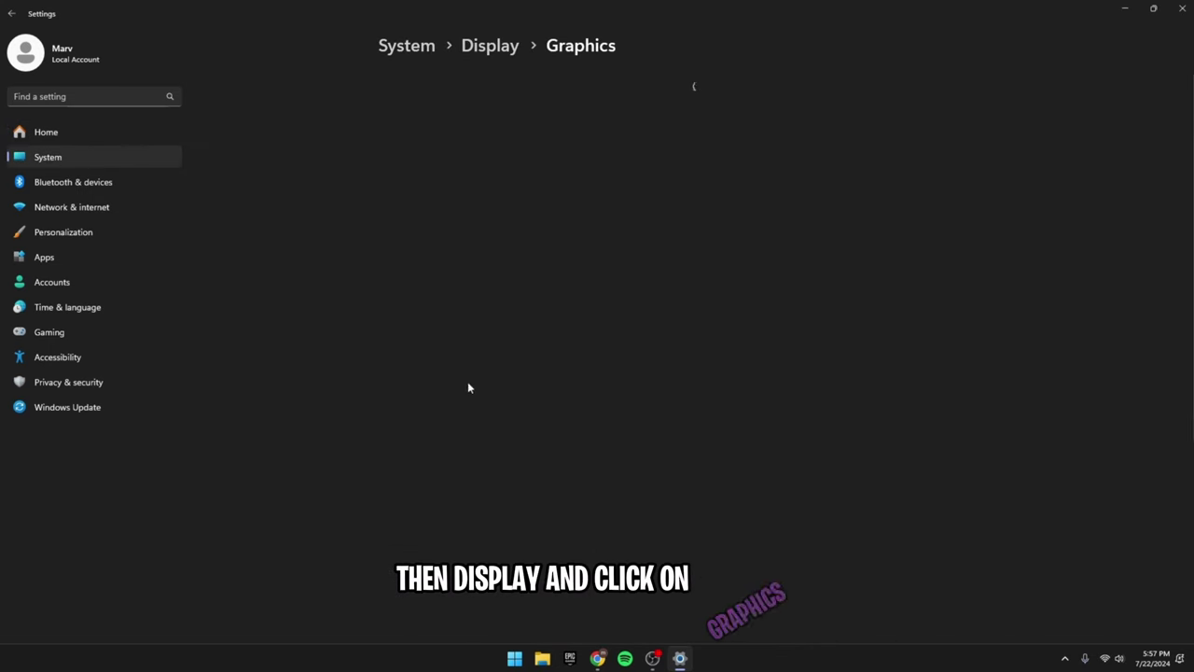
click(456, 109)
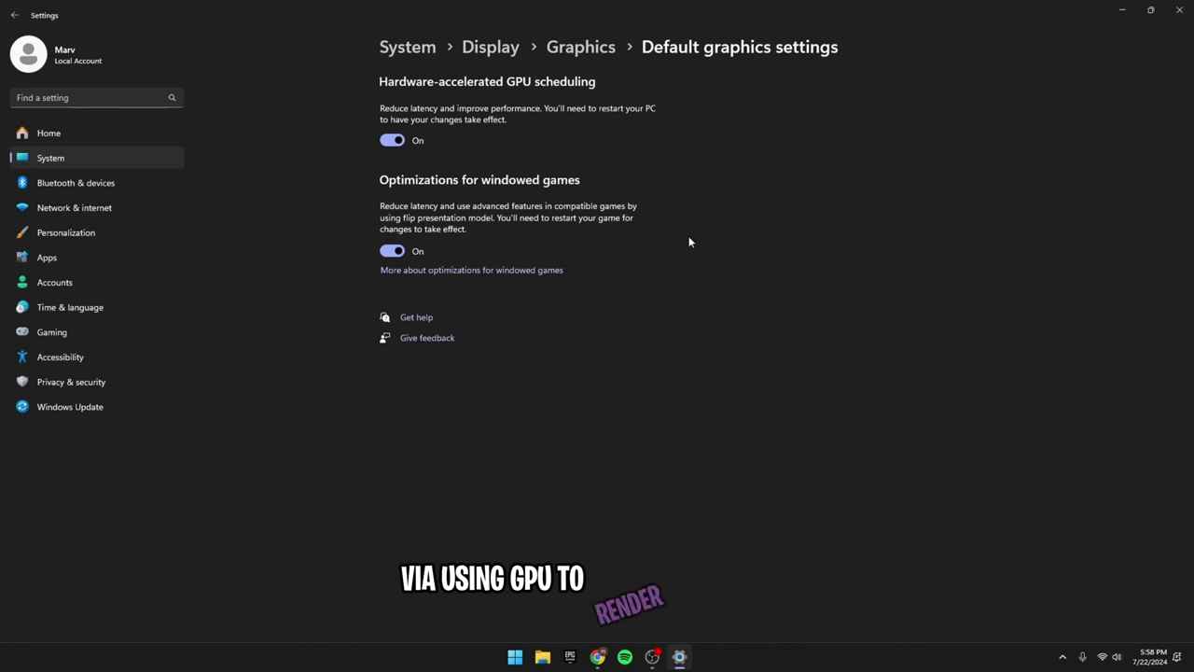
key(alt+Left)
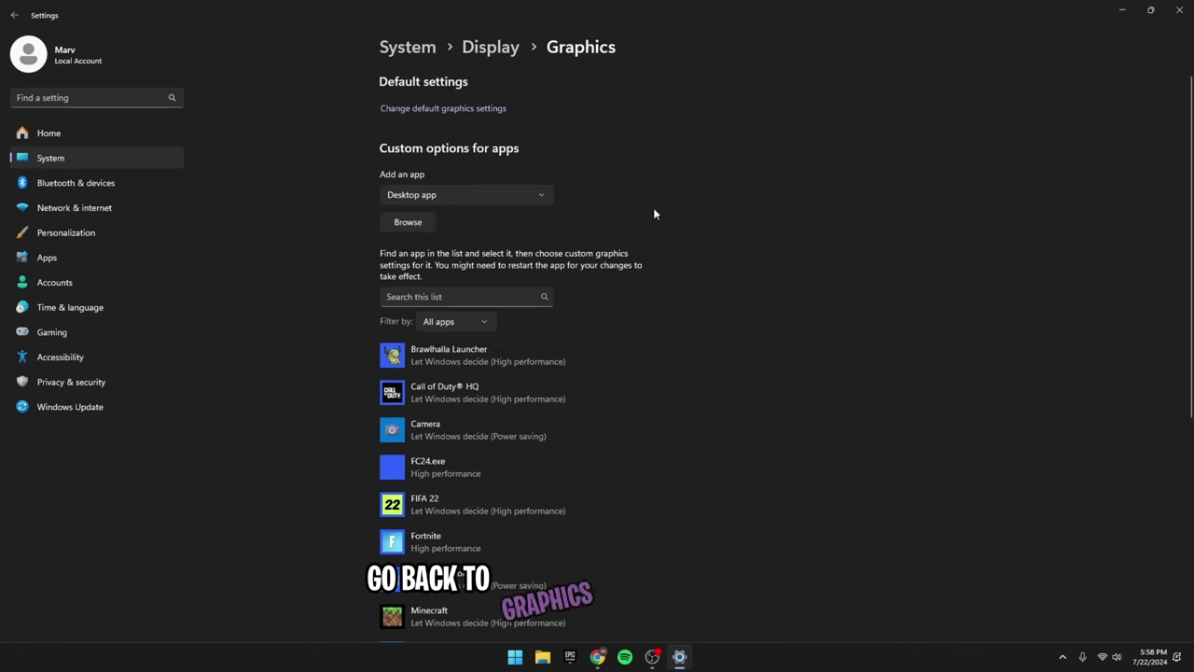
Add FortniteClient-Win64-Shipping from Binaries\Win64 to the per-app graphics list.
click(407, 221)
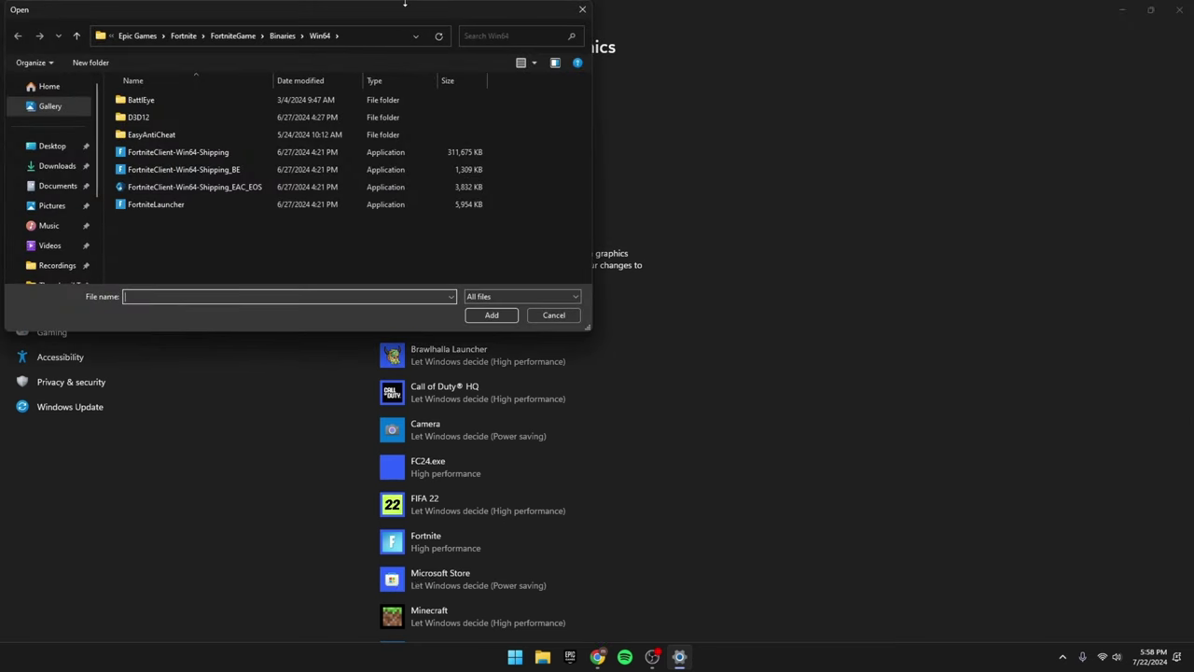
click(273, 40)
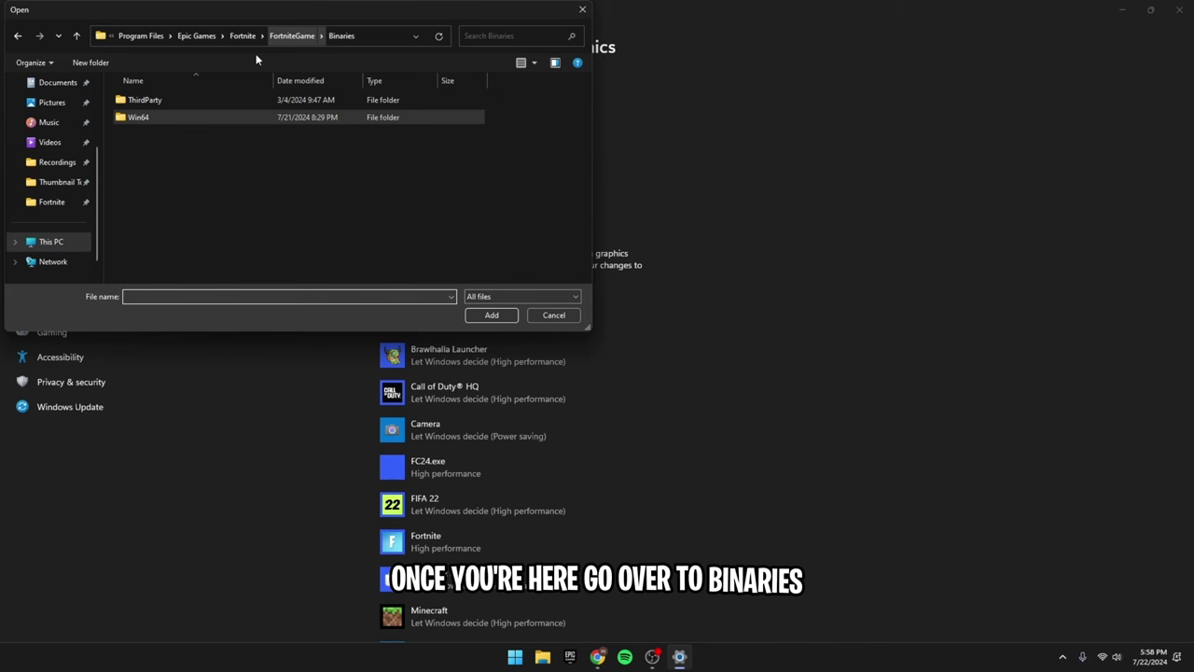
double_click(174, 119)
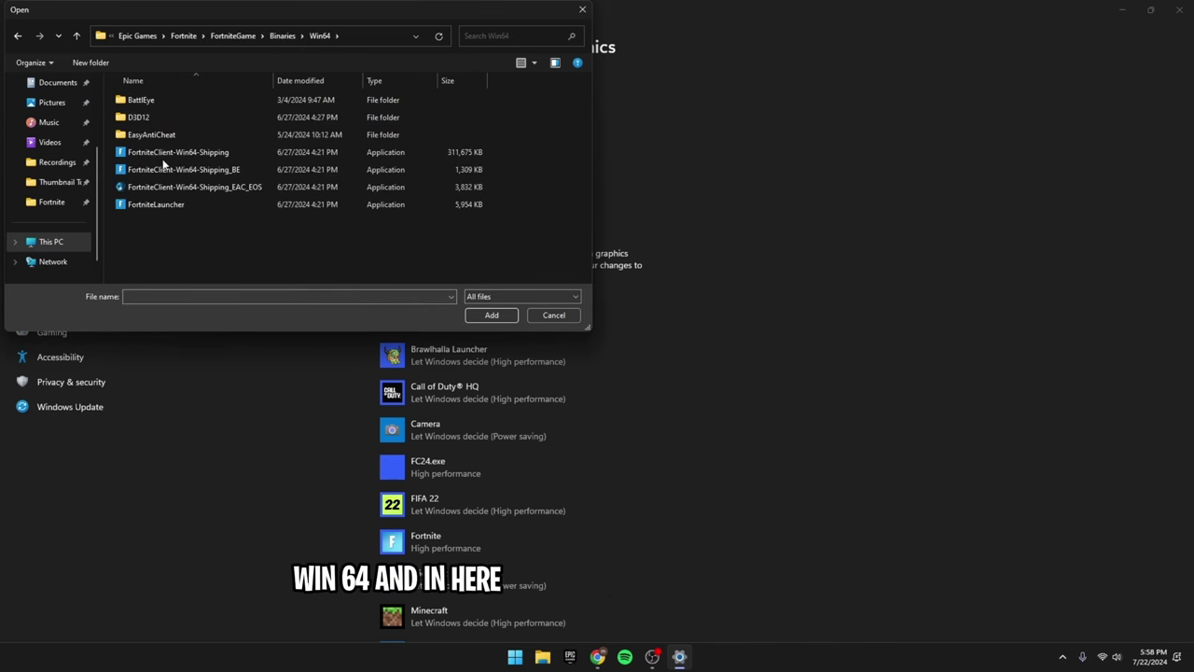
click(174, 154)
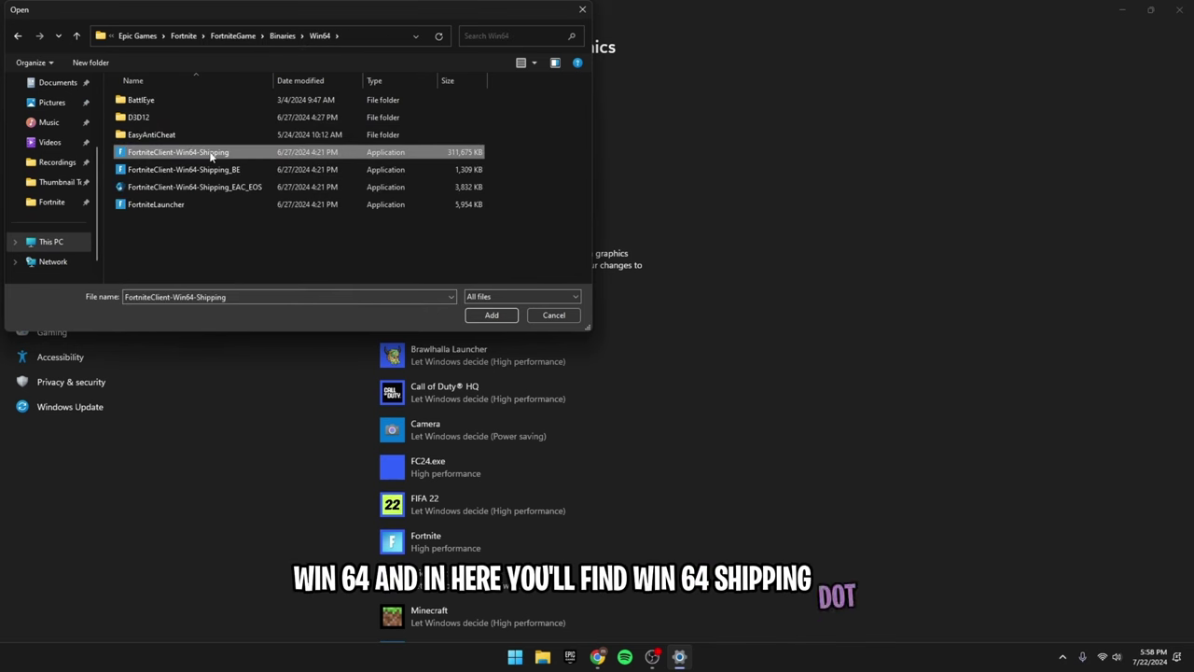
click(491, 315)
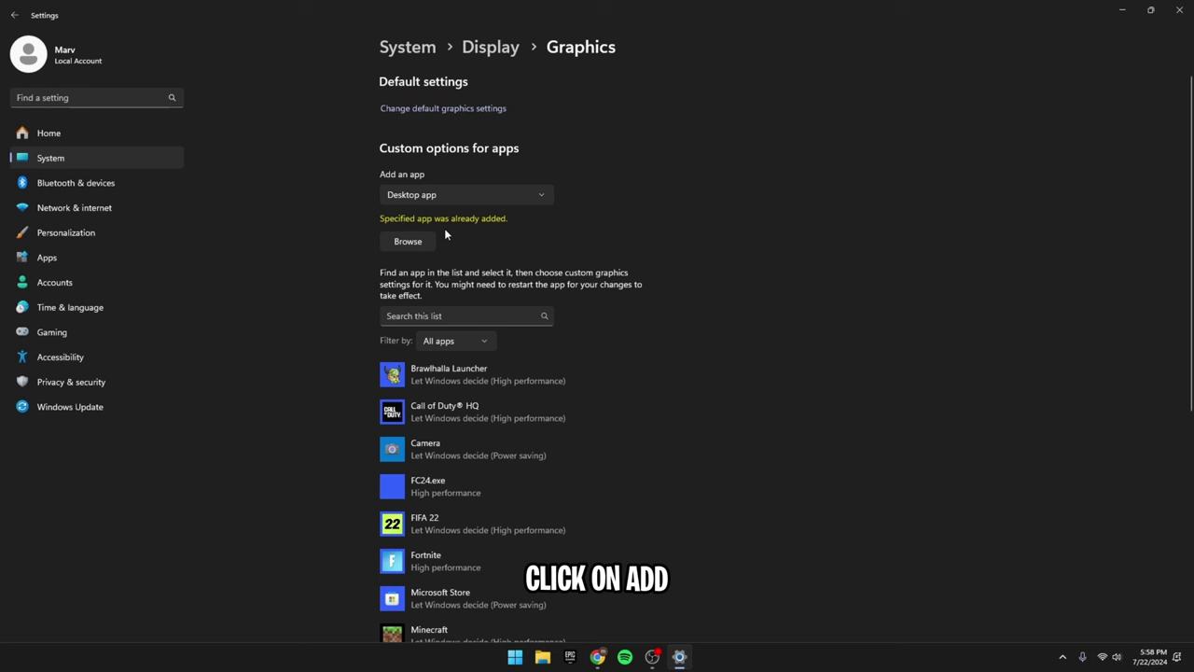
Set Fortnite's graphics preference to High performance and save it.
scroll(457, 219, down, 4)
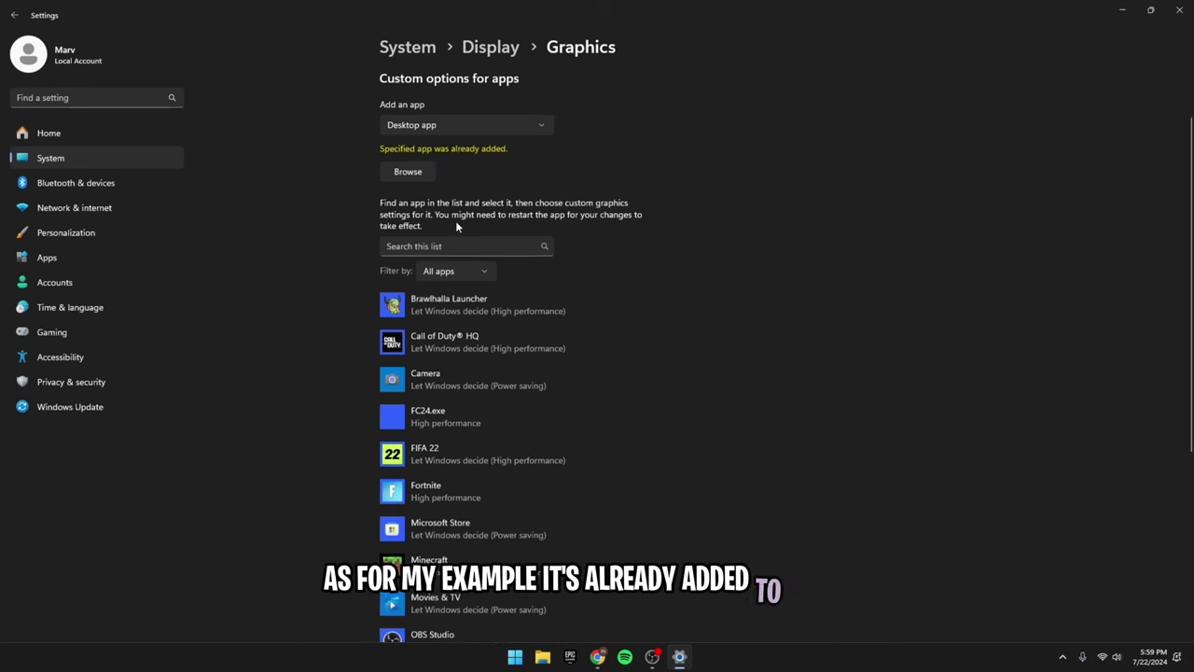
click(448, 222)
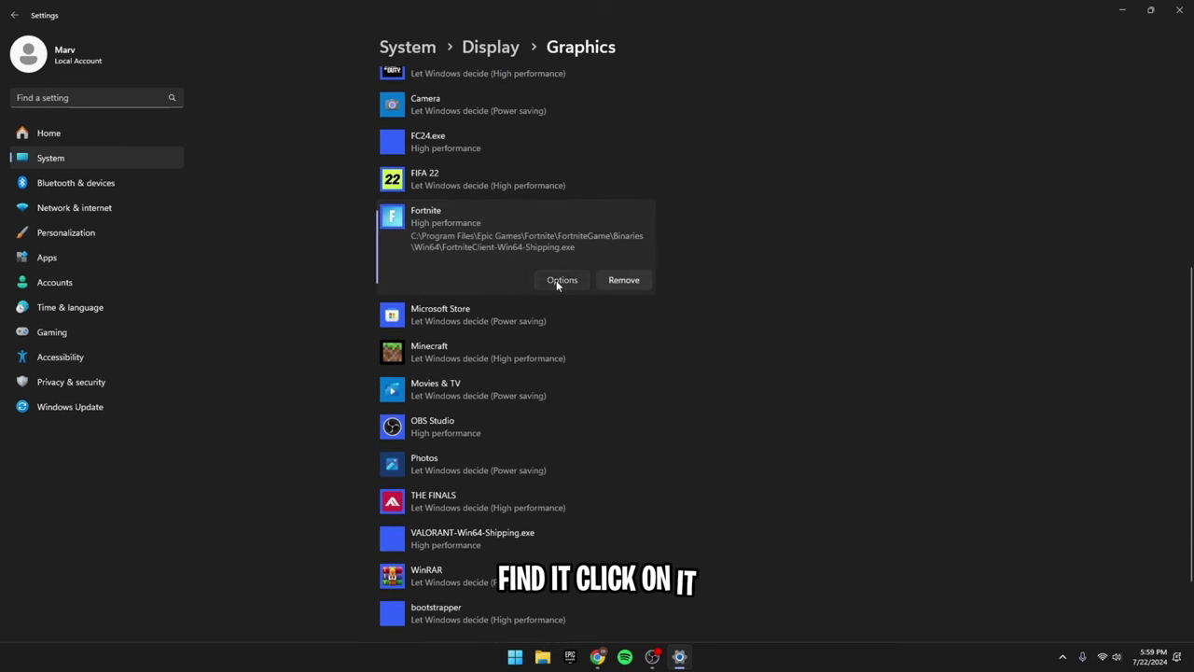
click(556, 280)
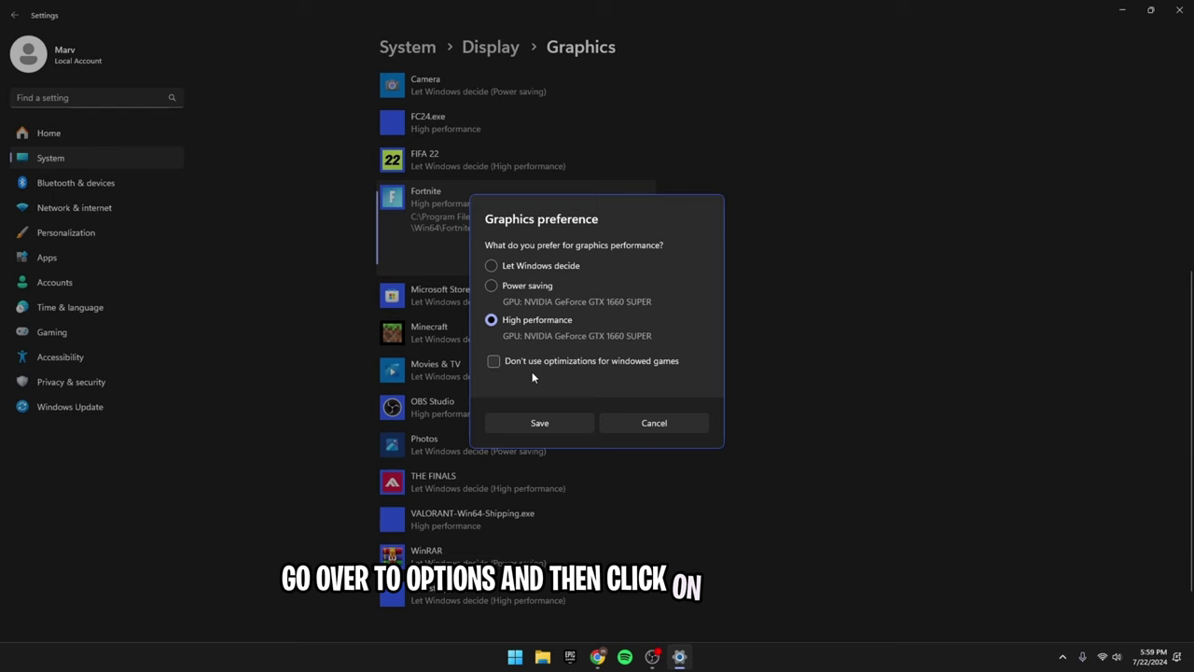
click(543, 425)
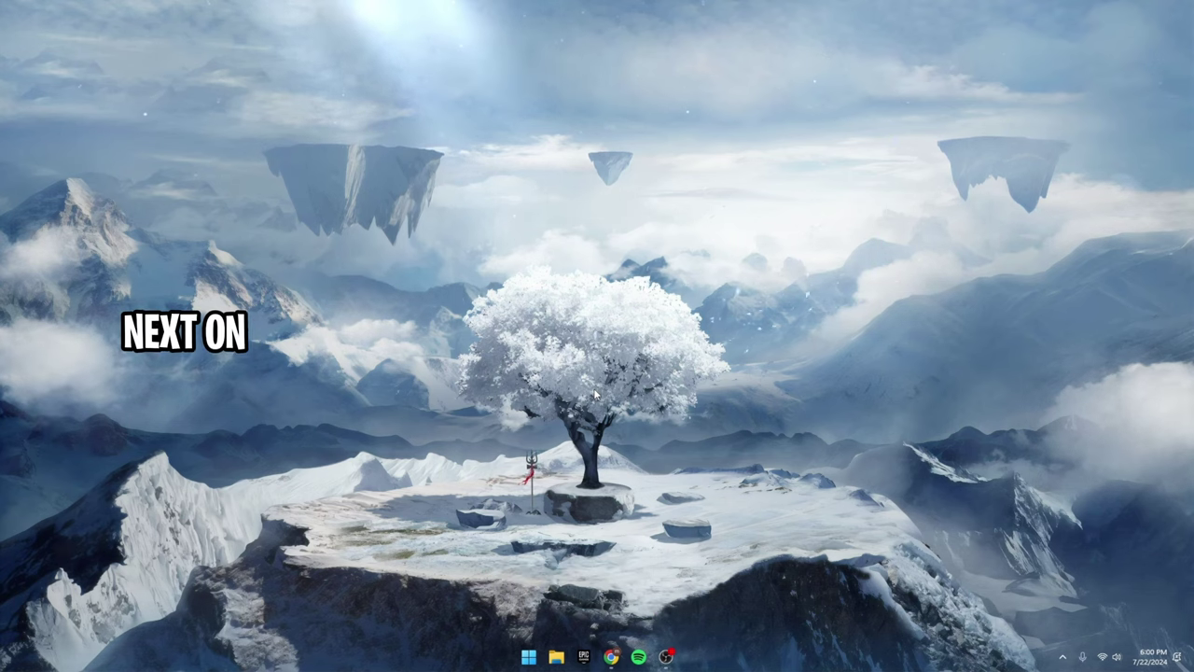
Select all eight files in C:\Windows\Temp and delete them.
key(super+r)
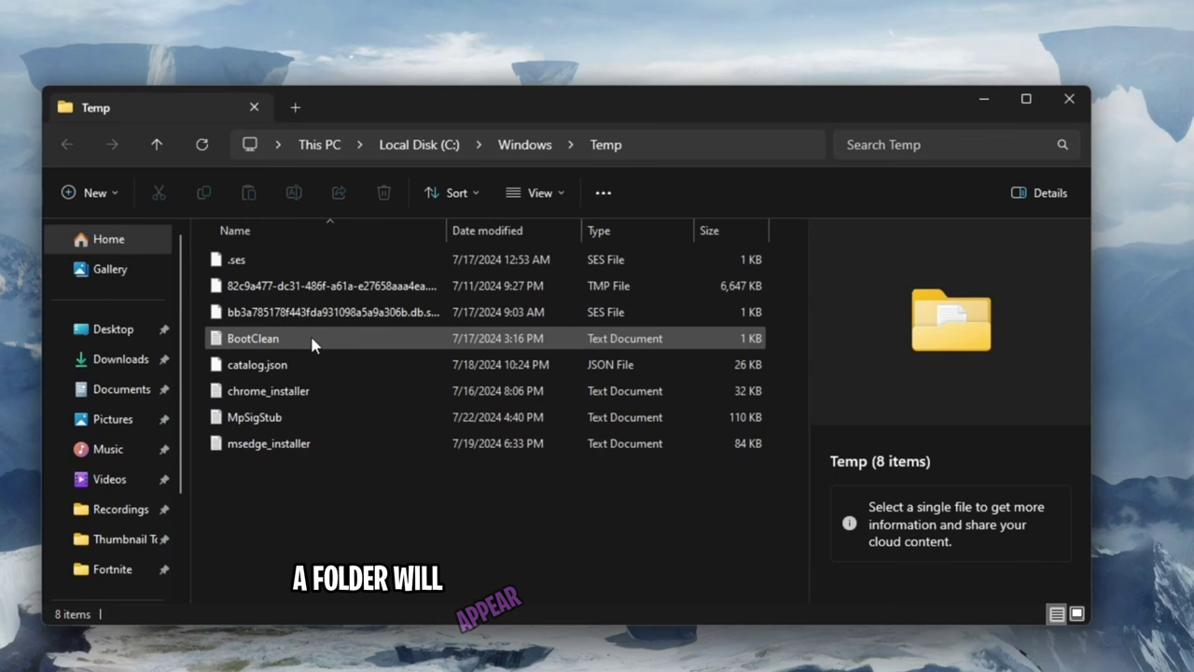
key(ctrl+a)
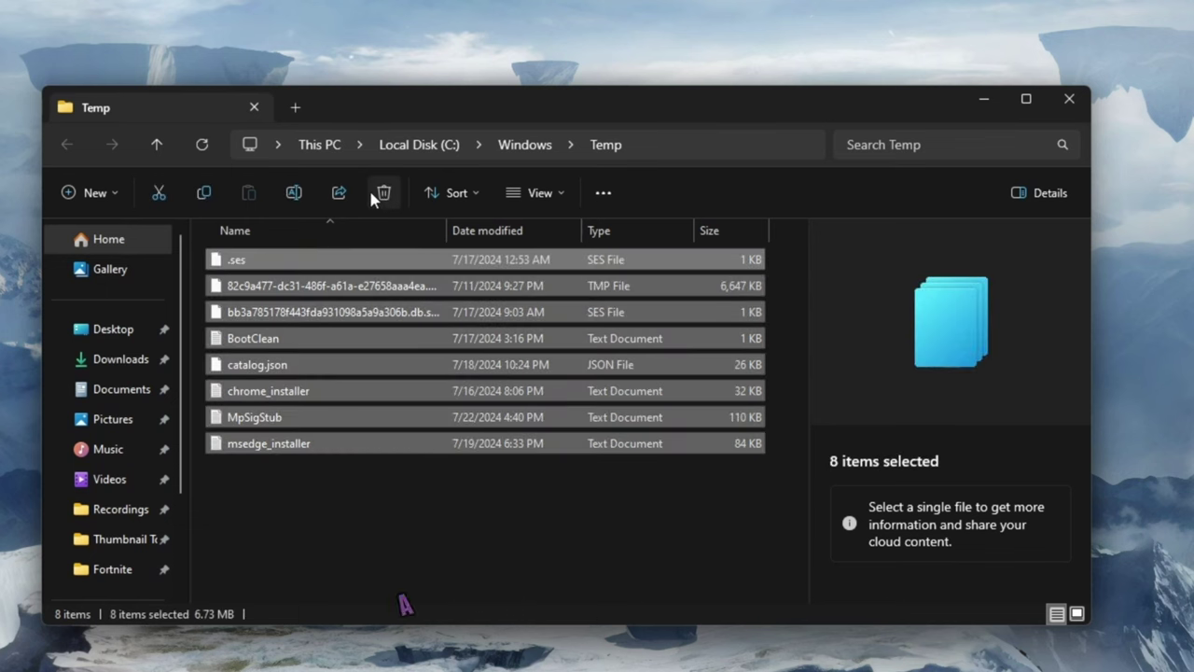
click(381, 194)
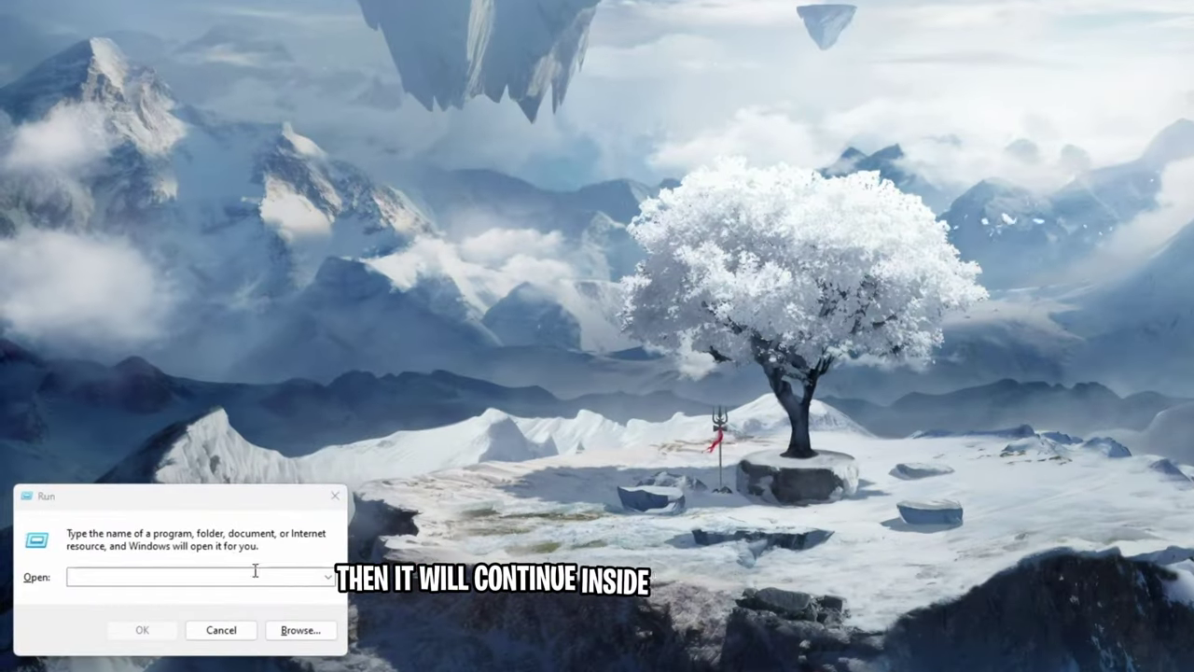
Delete everything in the user's %temp% folder, skipping protected items and dismissing the file-in-use warning.
text(%temp%)
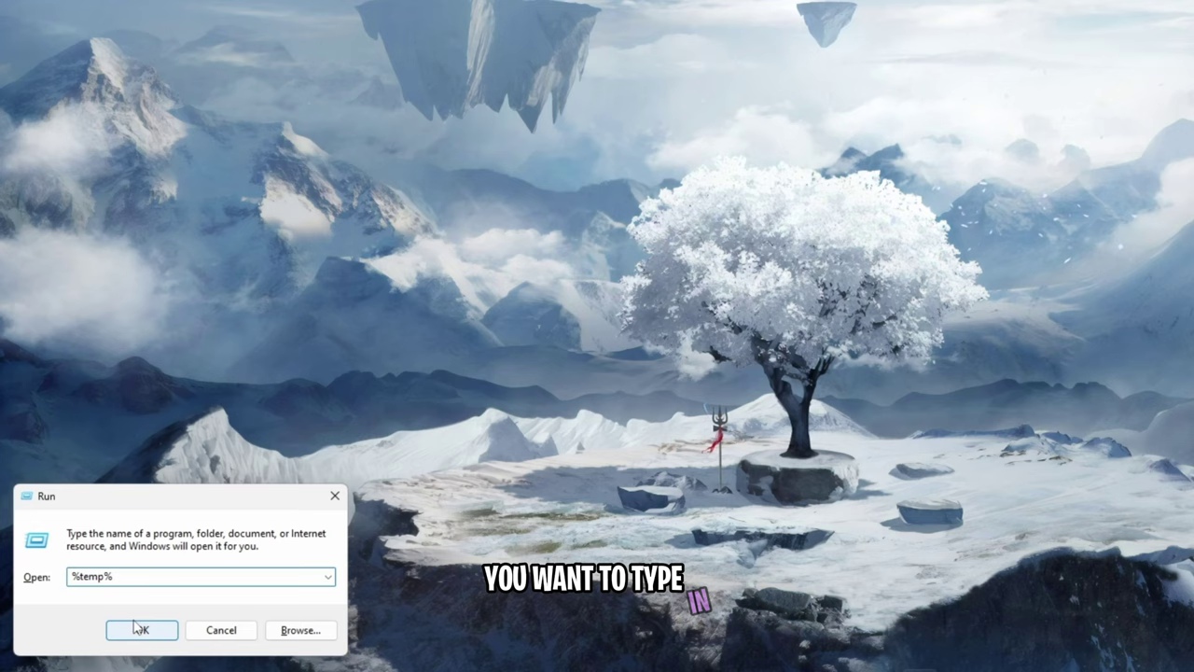
click(140, 629)
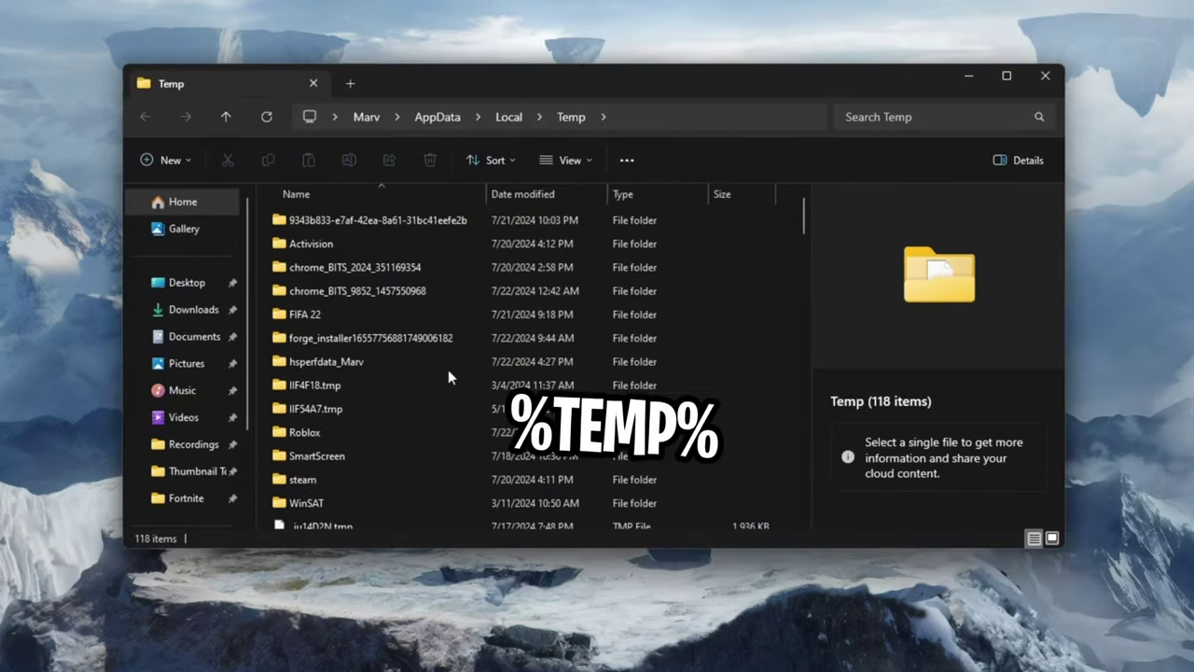
key(ctrl+a)
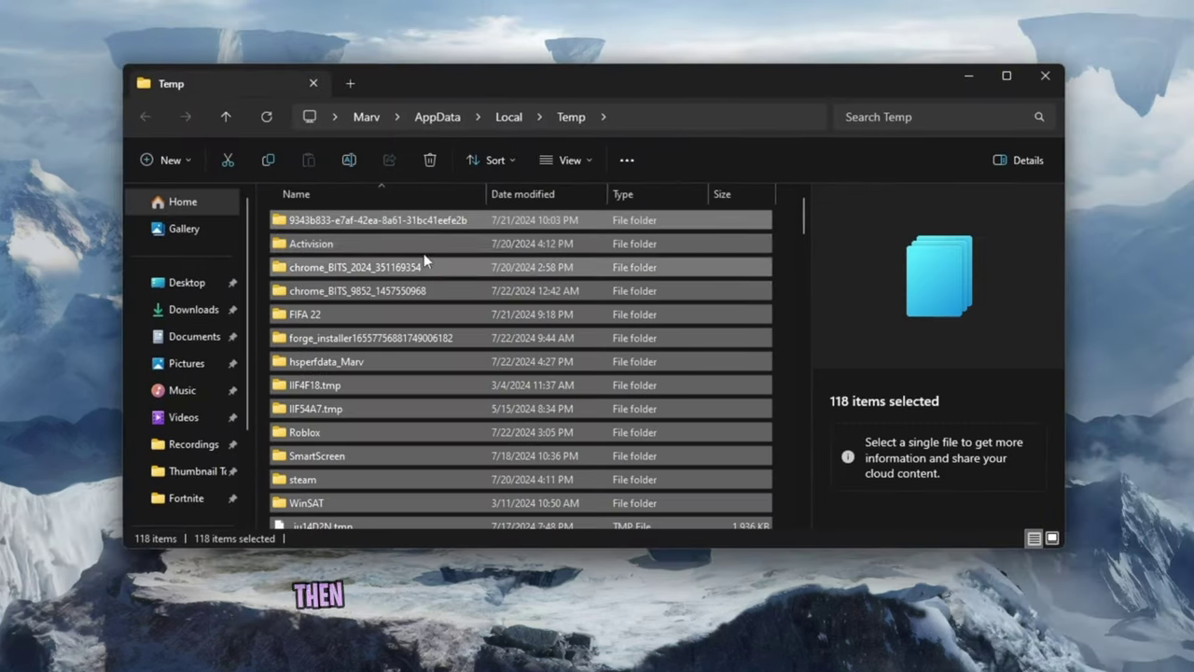
click(430, 161)
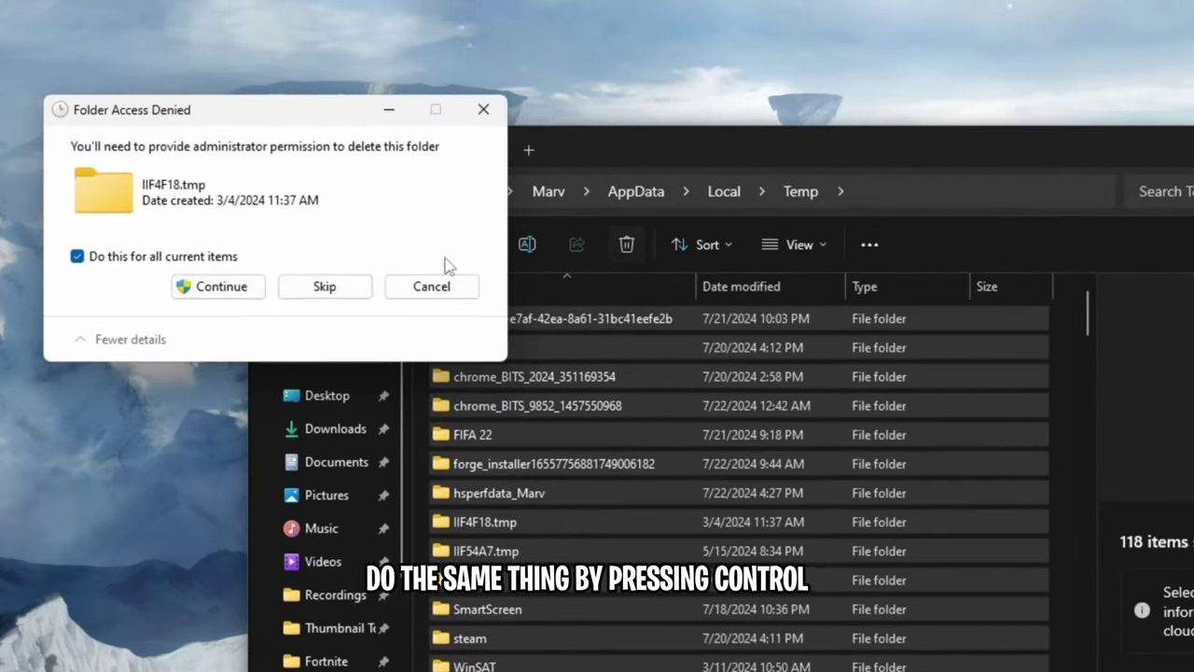
click(280, 256)
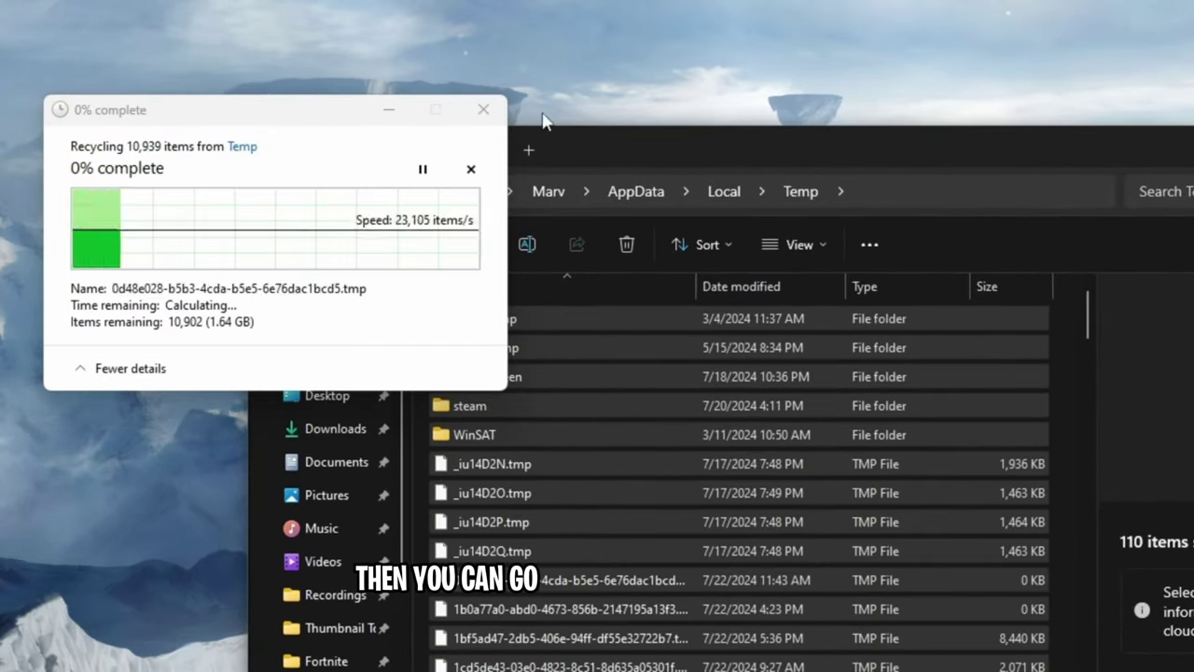
click(482, 109)
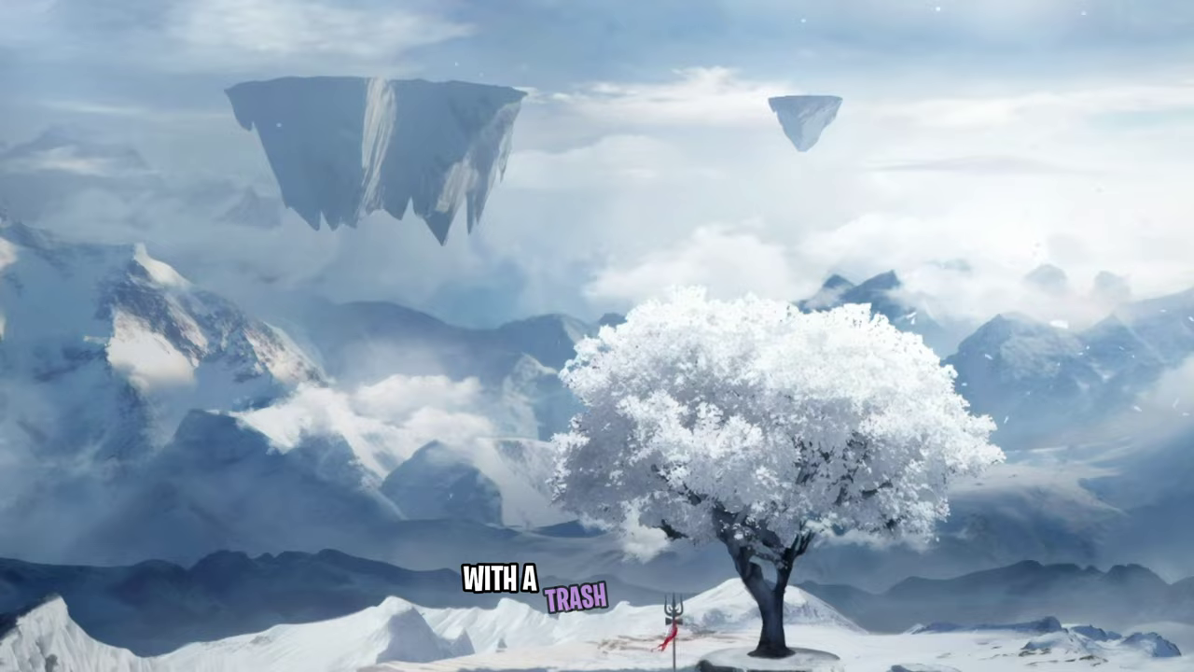
Open the Prefetch folder from Run, delete its single file, and close the window.
key(super+r)
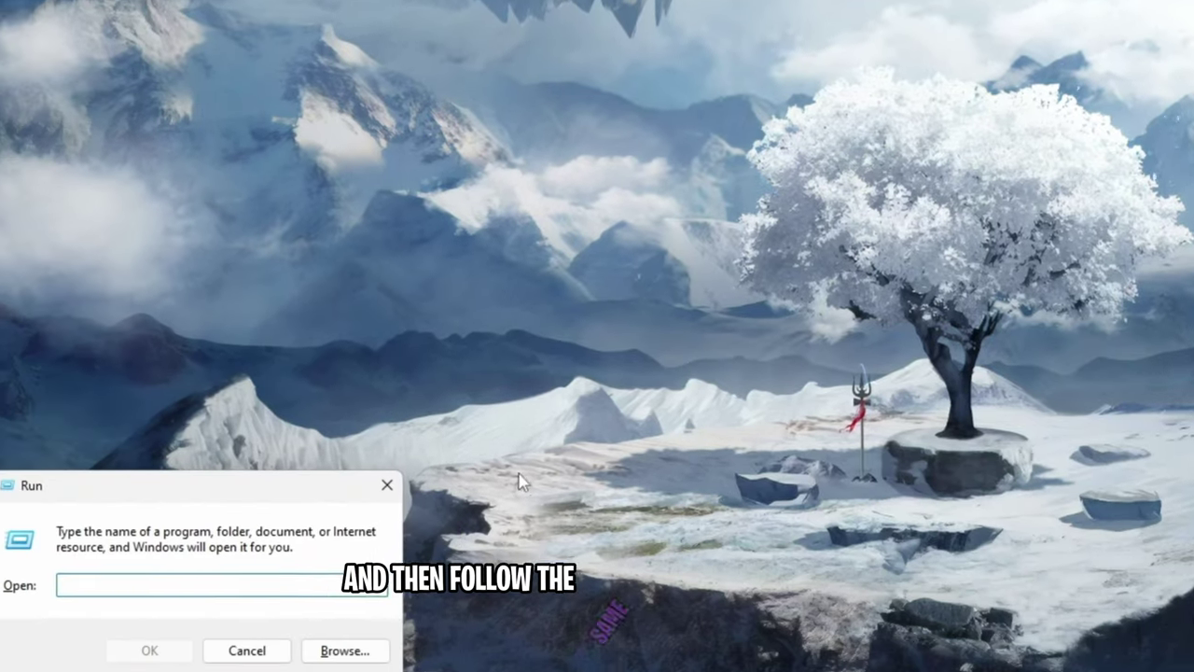
text(prefetch)
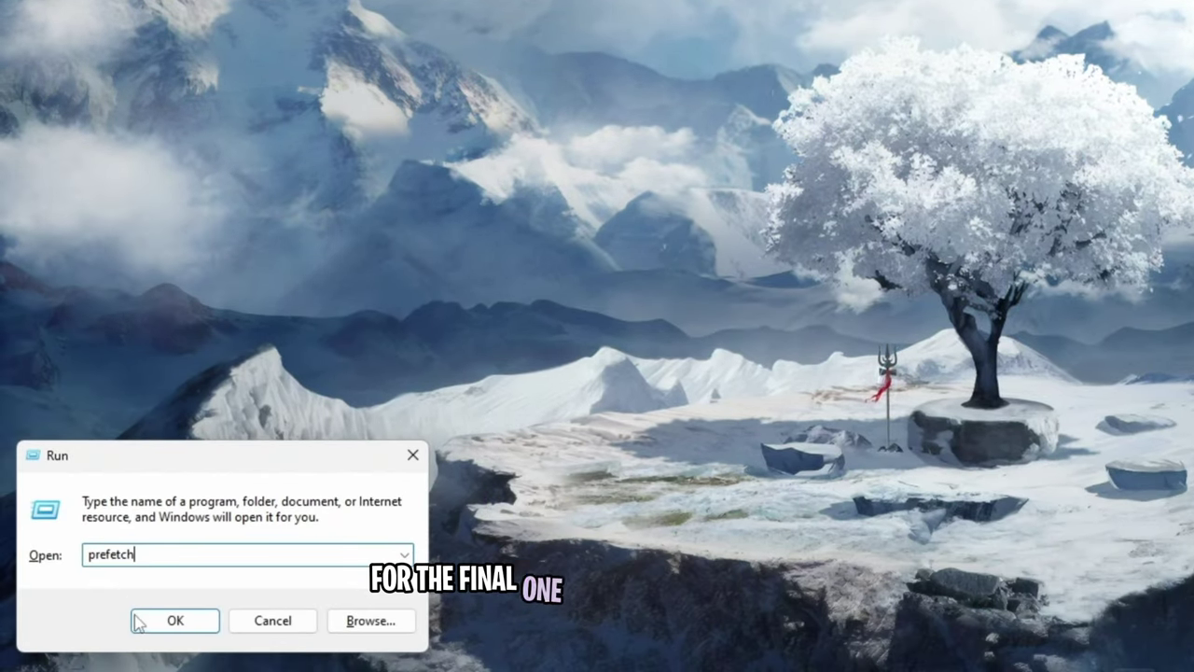
click(169, 627)
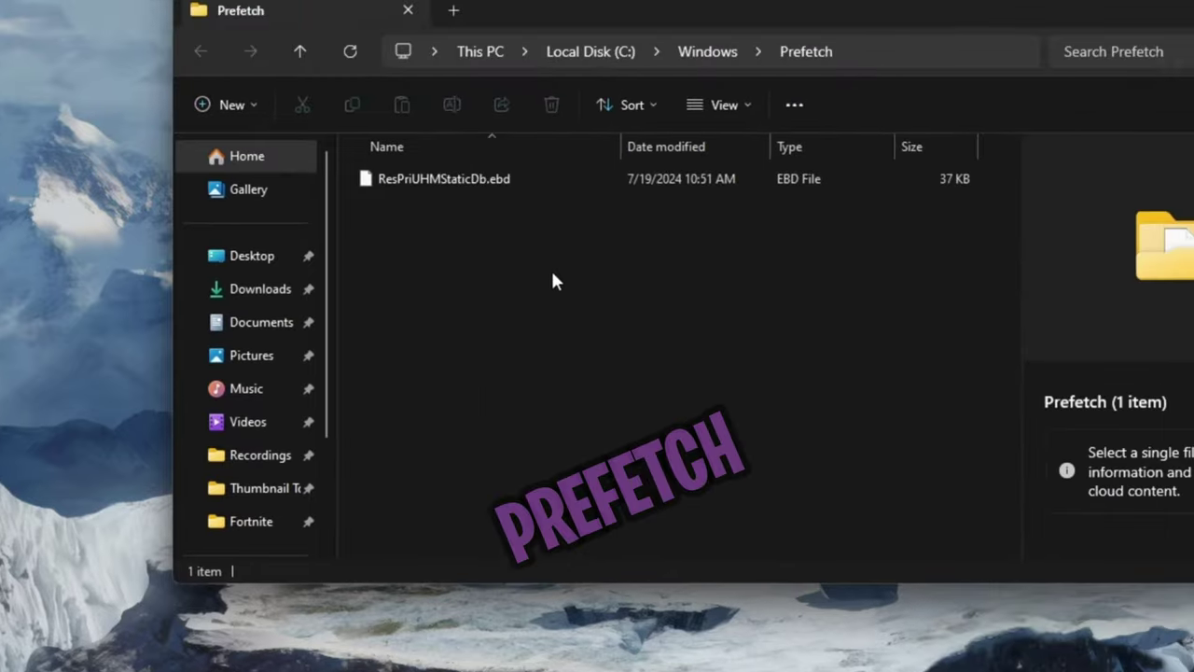
click(821, 69)
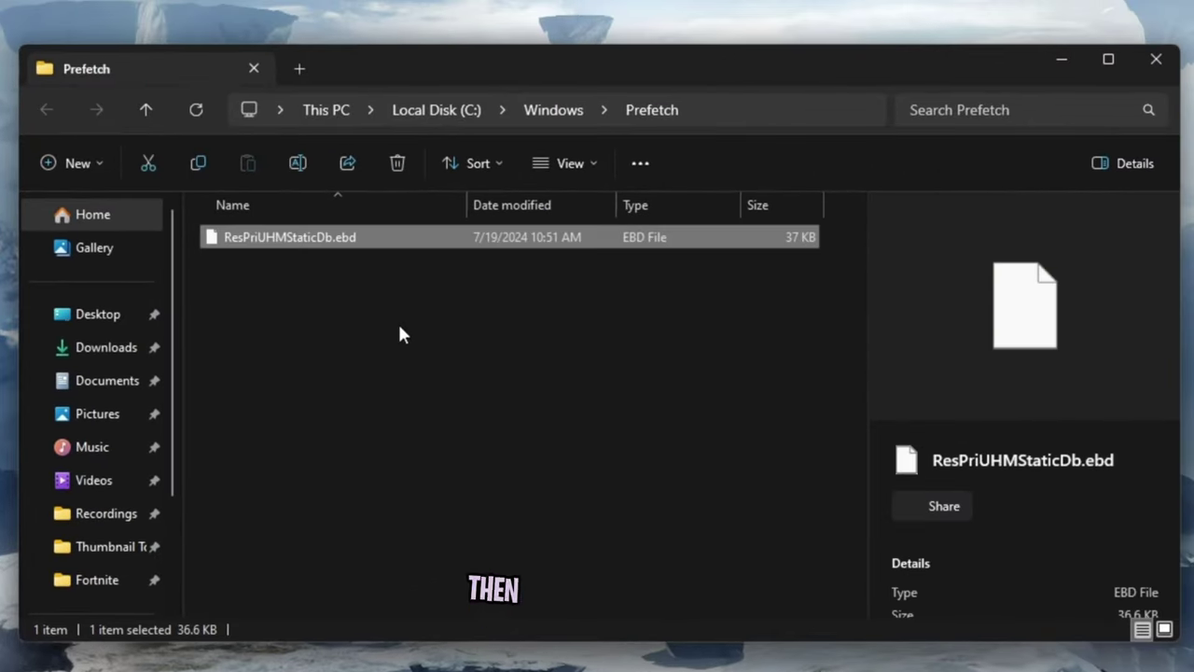
click(399, 165)
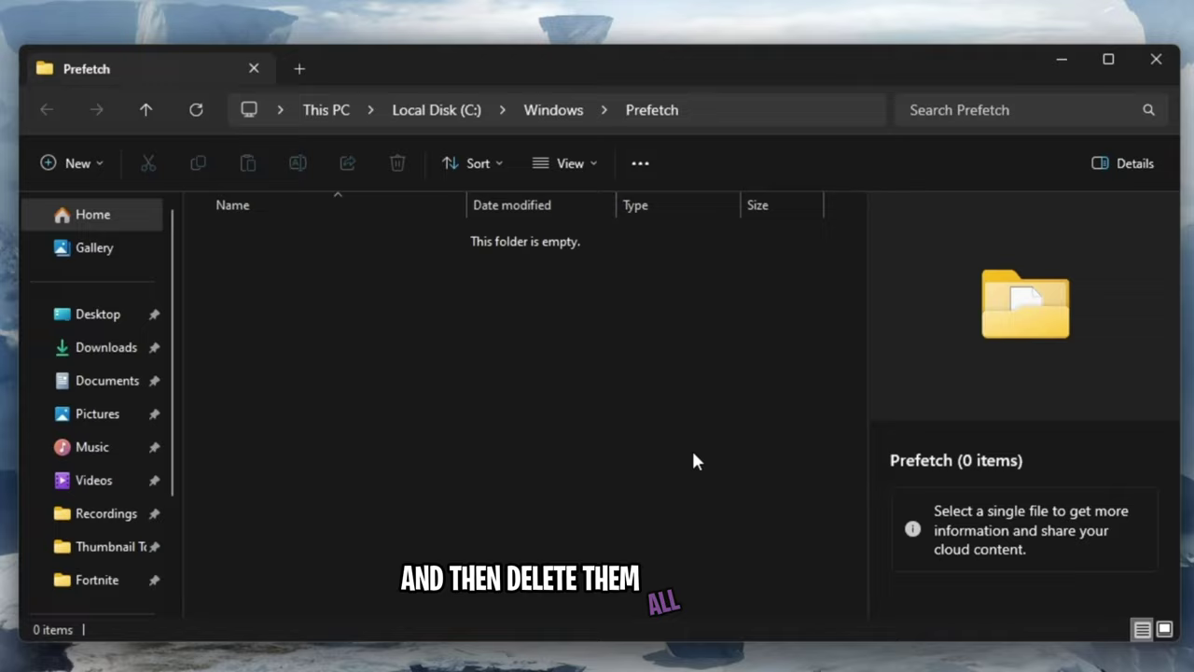
click(1156, 59)
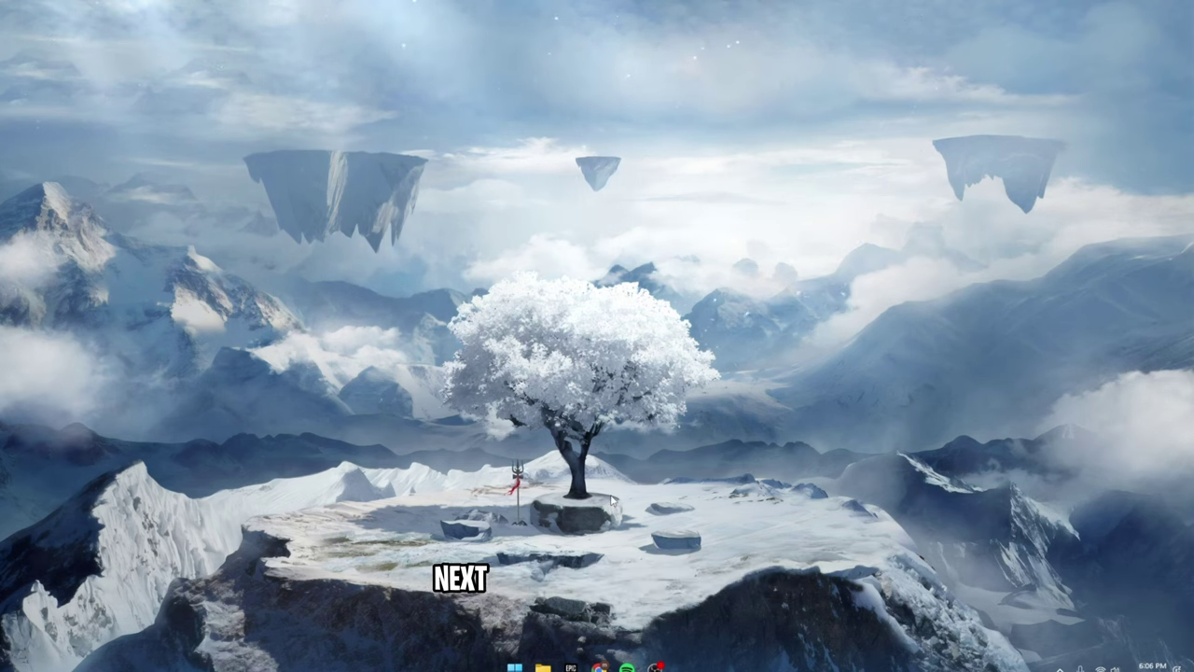
Enable Number of processors at 8 in msconfig's advanced boot options and save.
key(super+r)
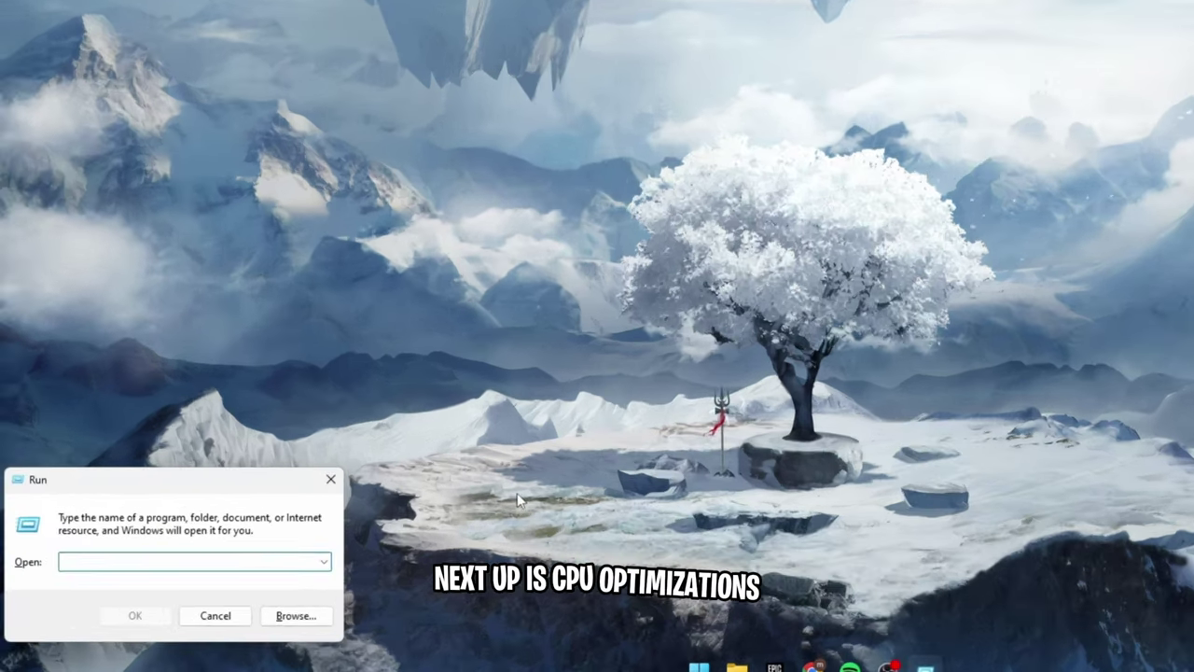
text(msconfig)
key(Return)
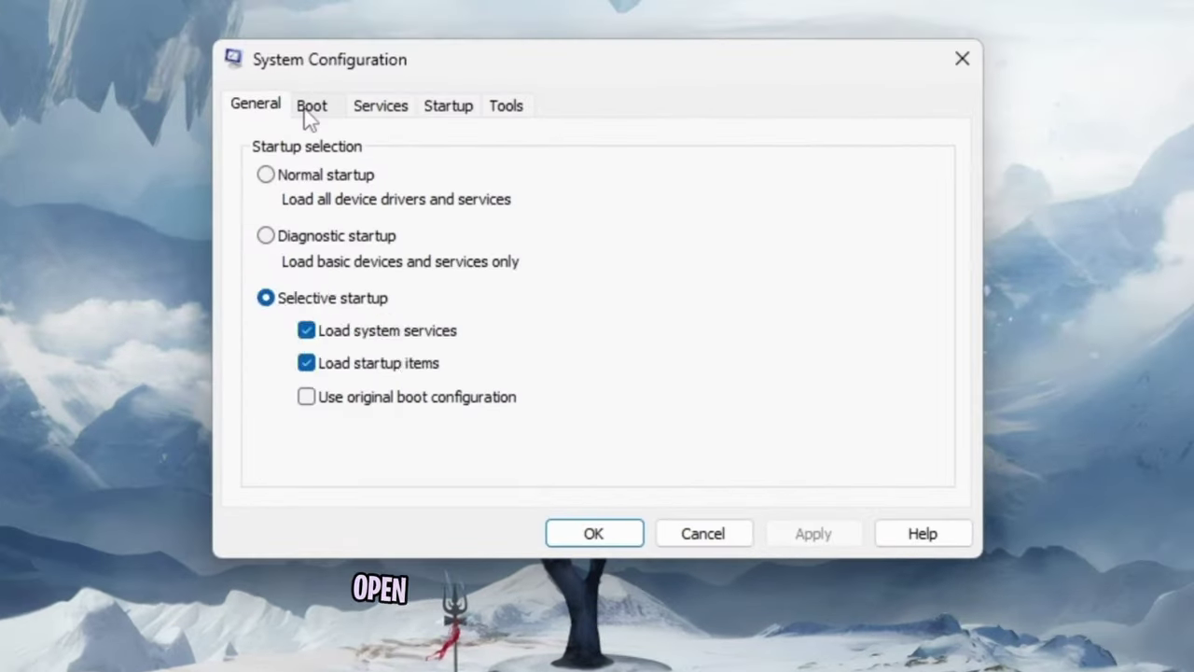
click(304, 108)
click(330, 298)
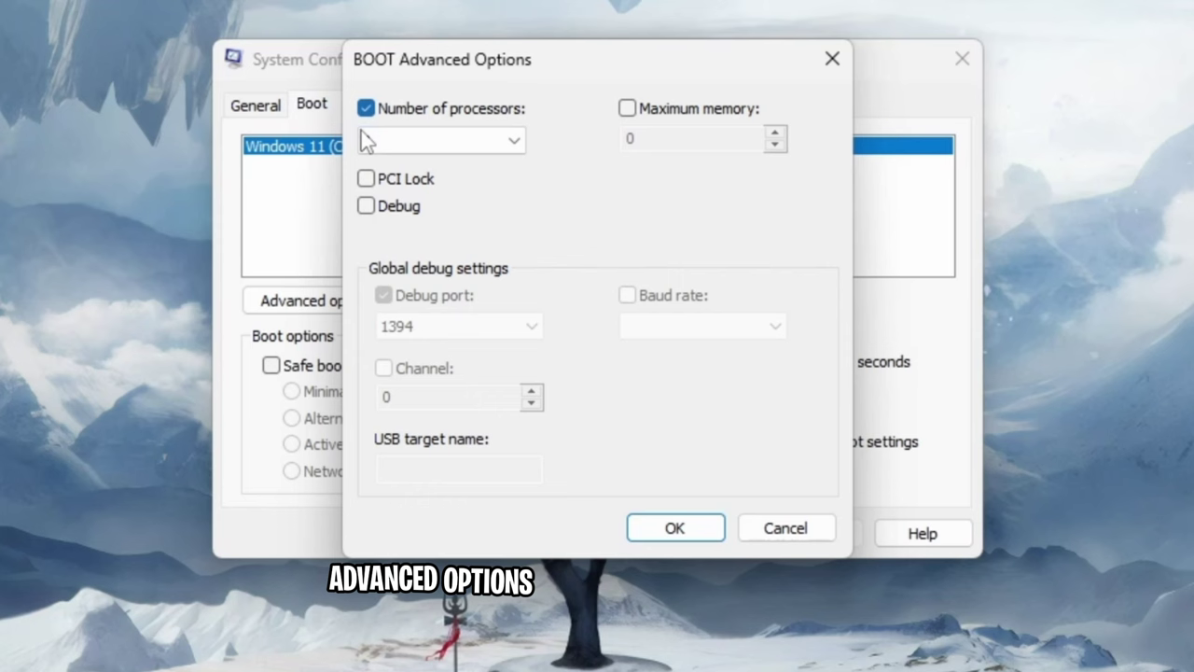
click(392, 142)
click(395, 149)
click(674, 528)
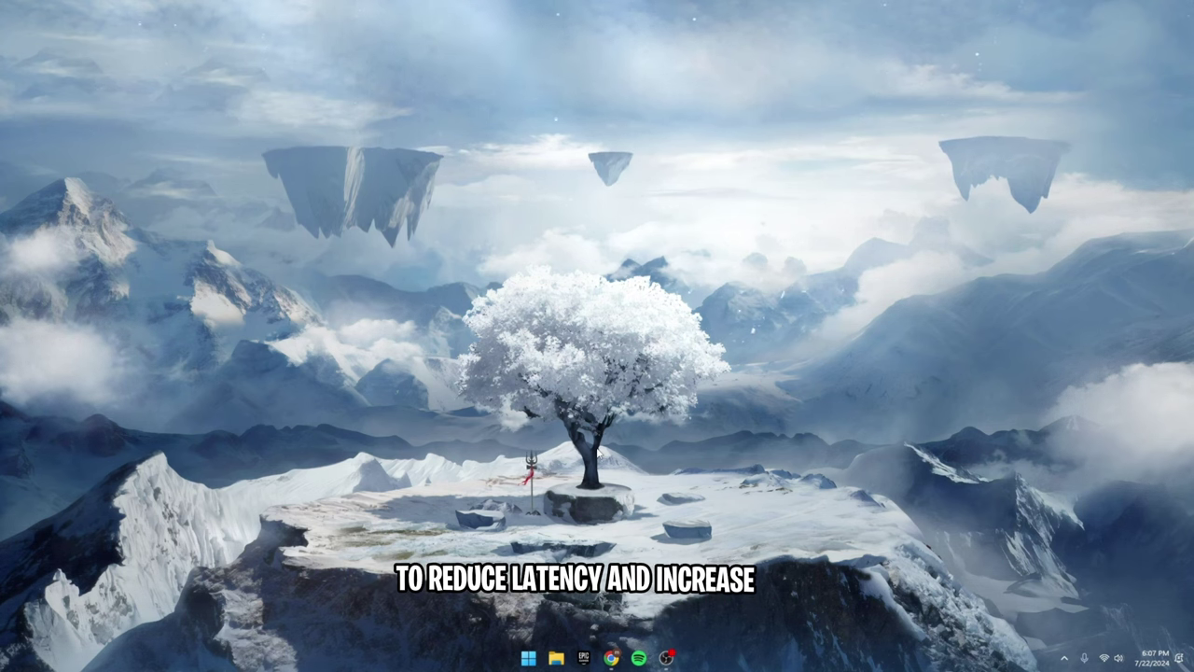
Check in Device Manager that High precision event timer under System devices is already disabled.
key(super)
text(Device Manager)
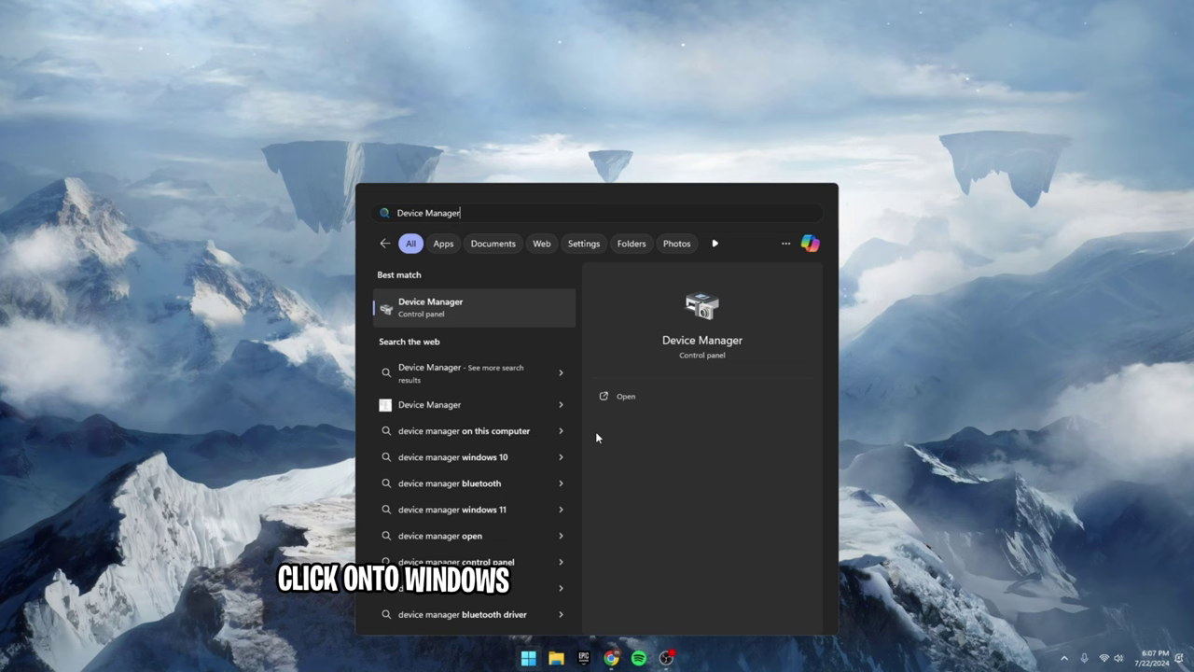
key(Return)
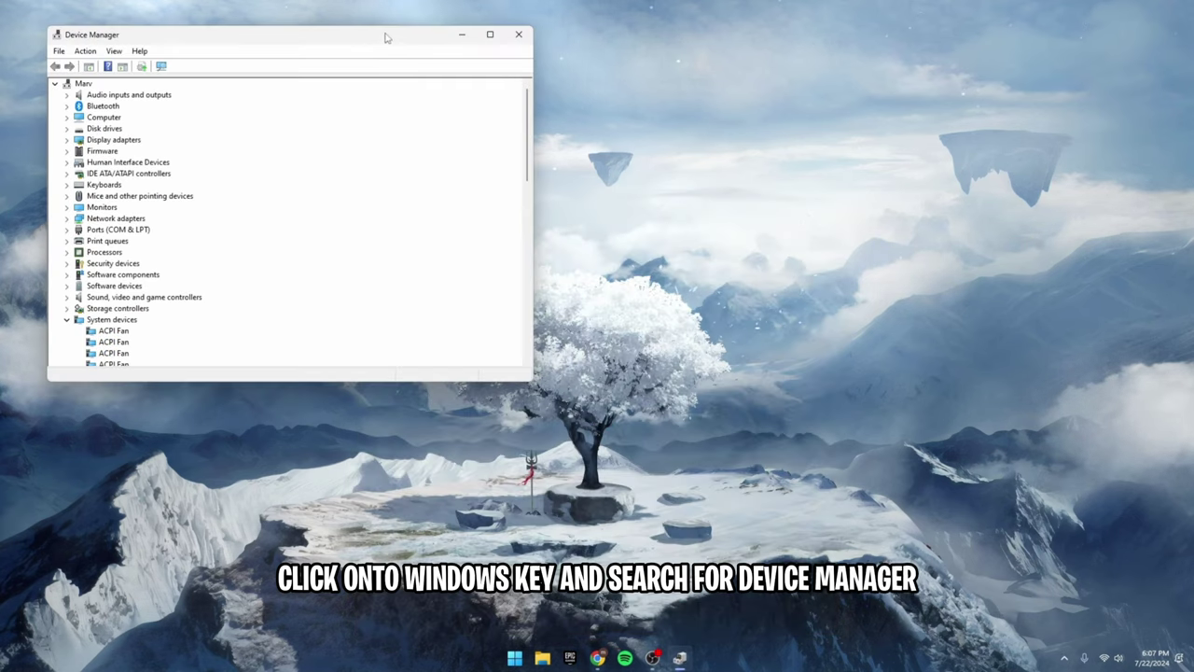
drag(386, 35, 623, 157)
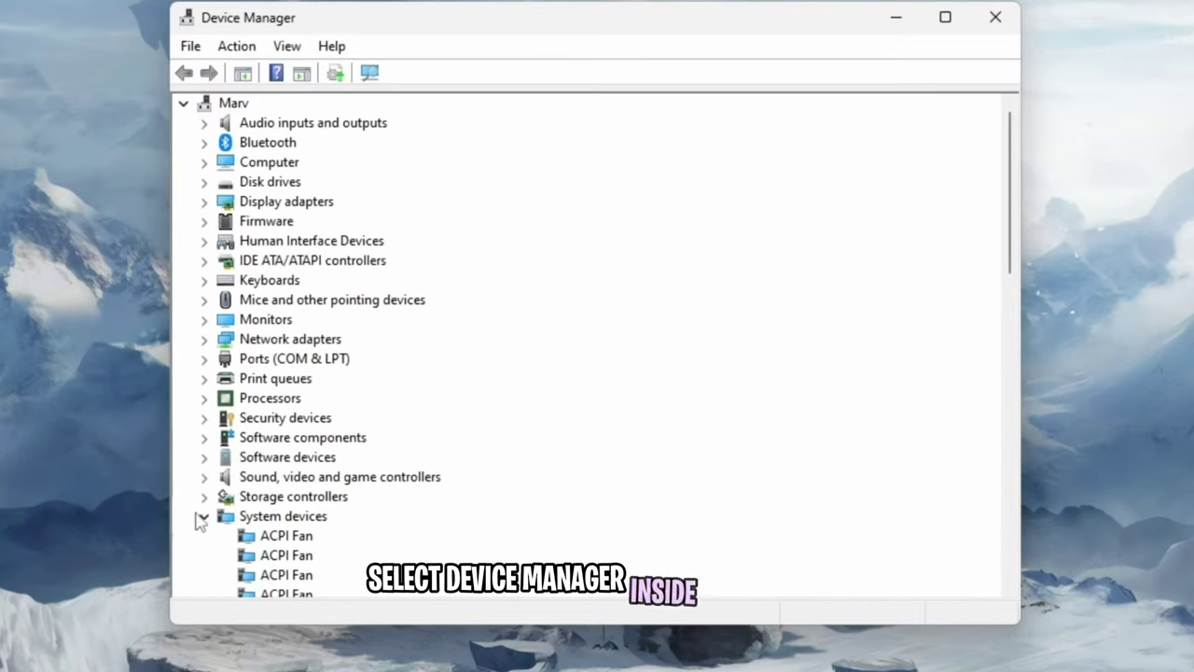
click(302, 439)
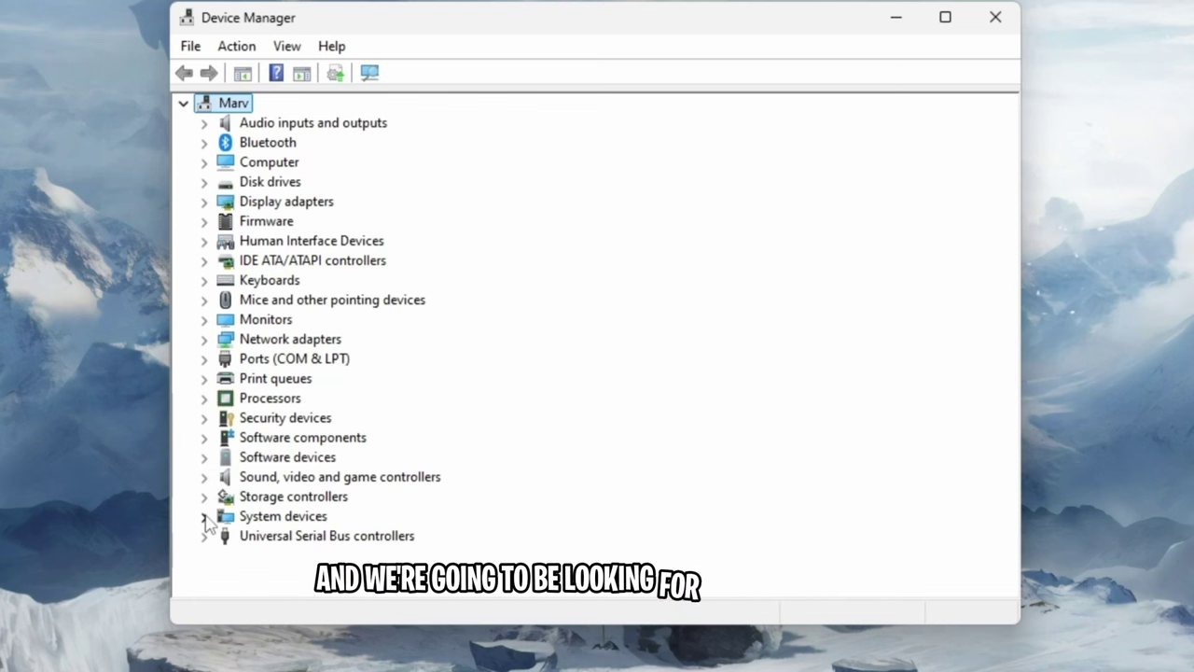
click(204, 516)
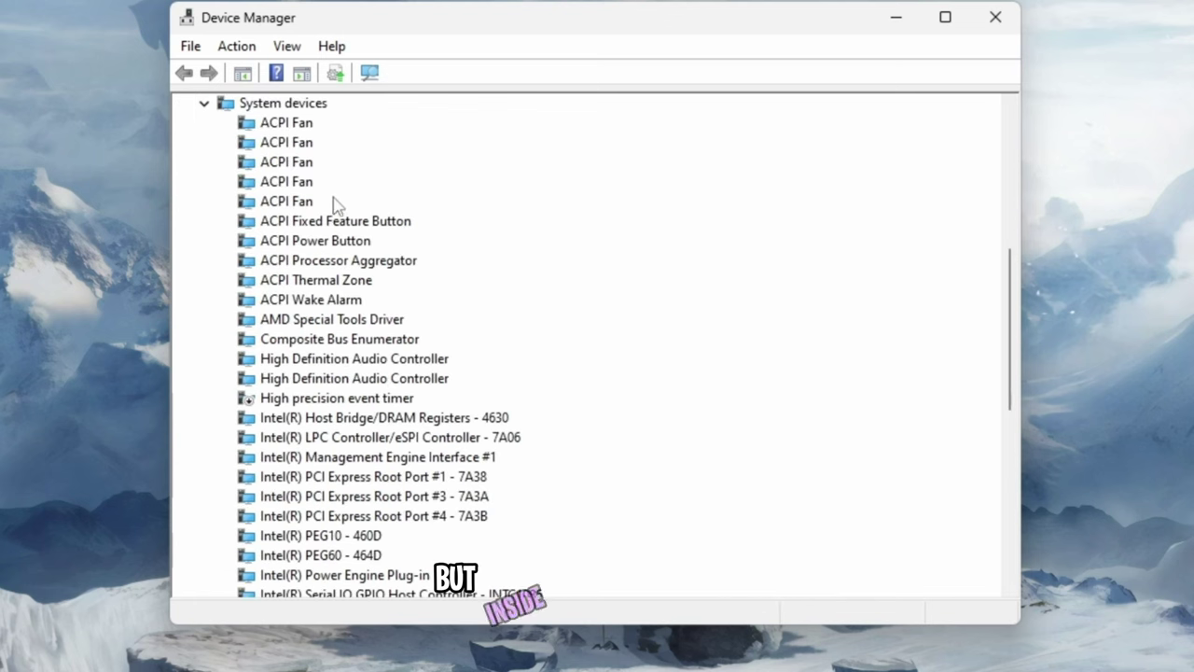
click(290, 401)
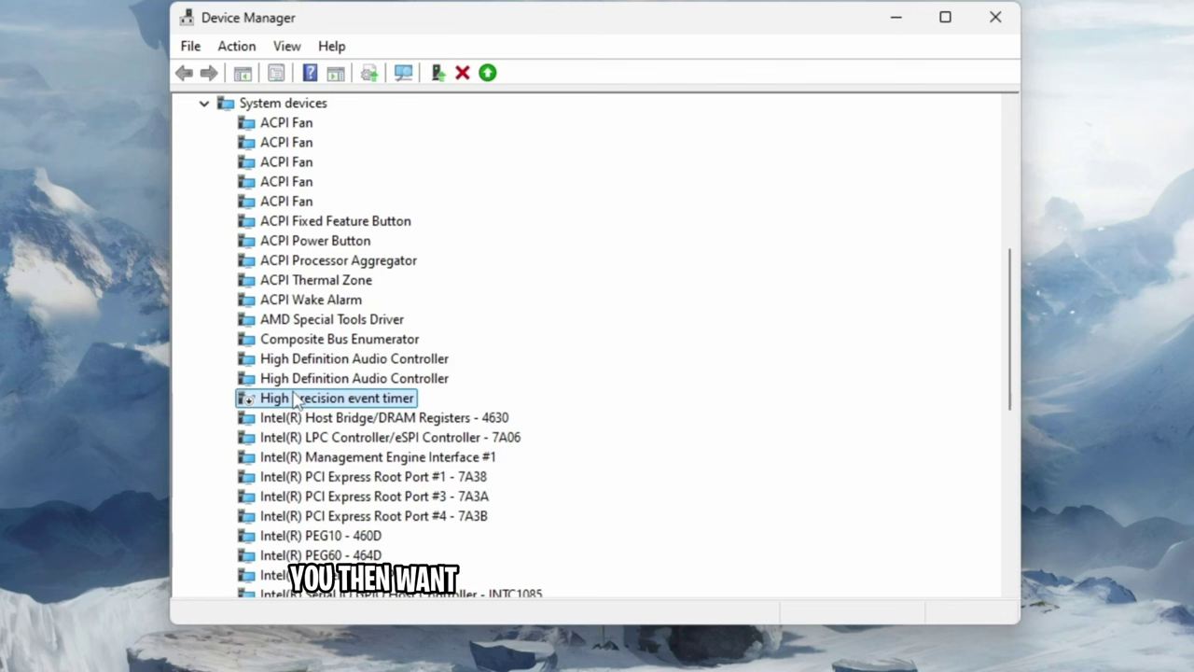
right_click(290, 401)
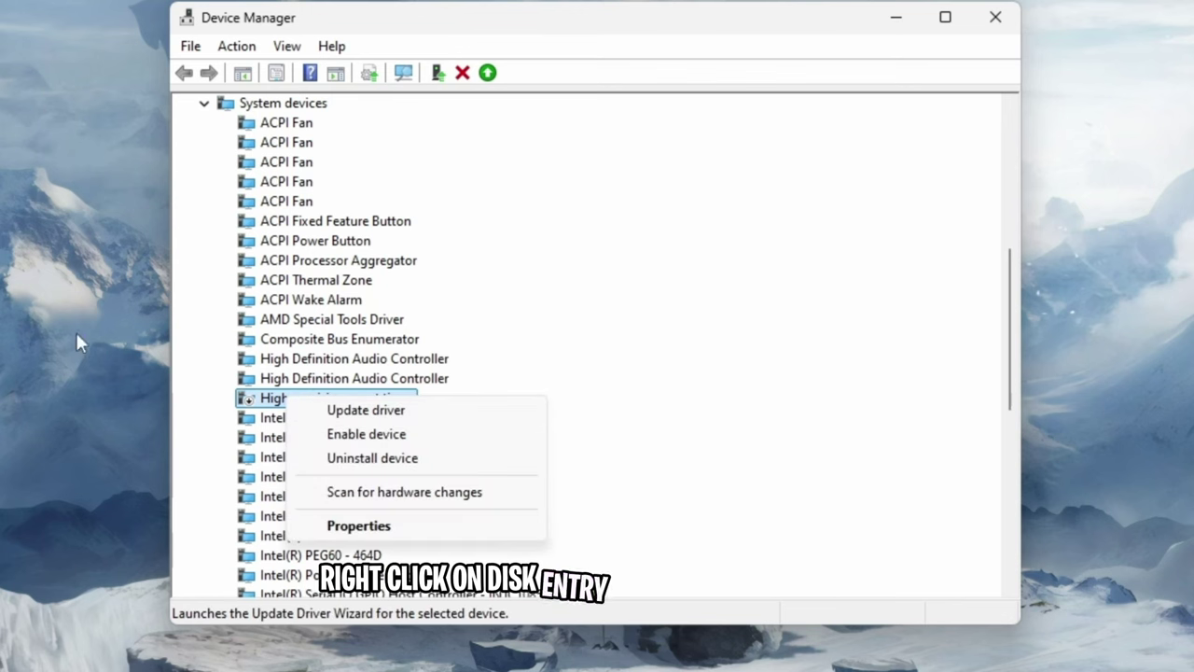
click(124, 373)
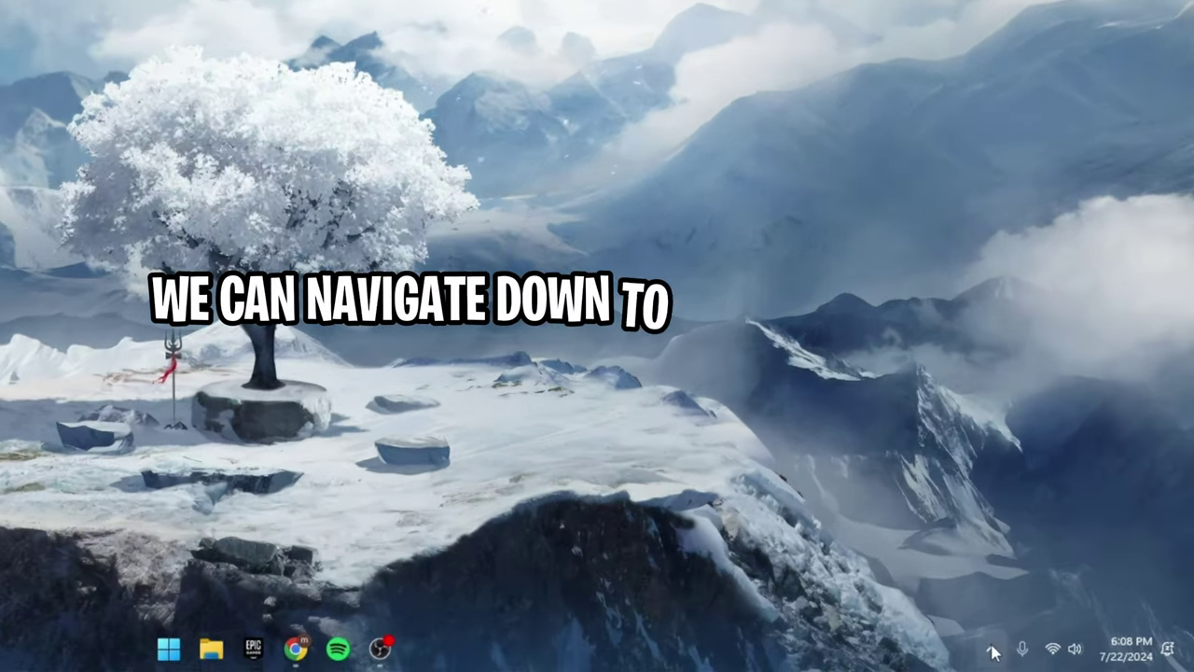
Exit the EA app from the system tray, then bring up Steam's tray menu to quit it.
click(1080, 666)
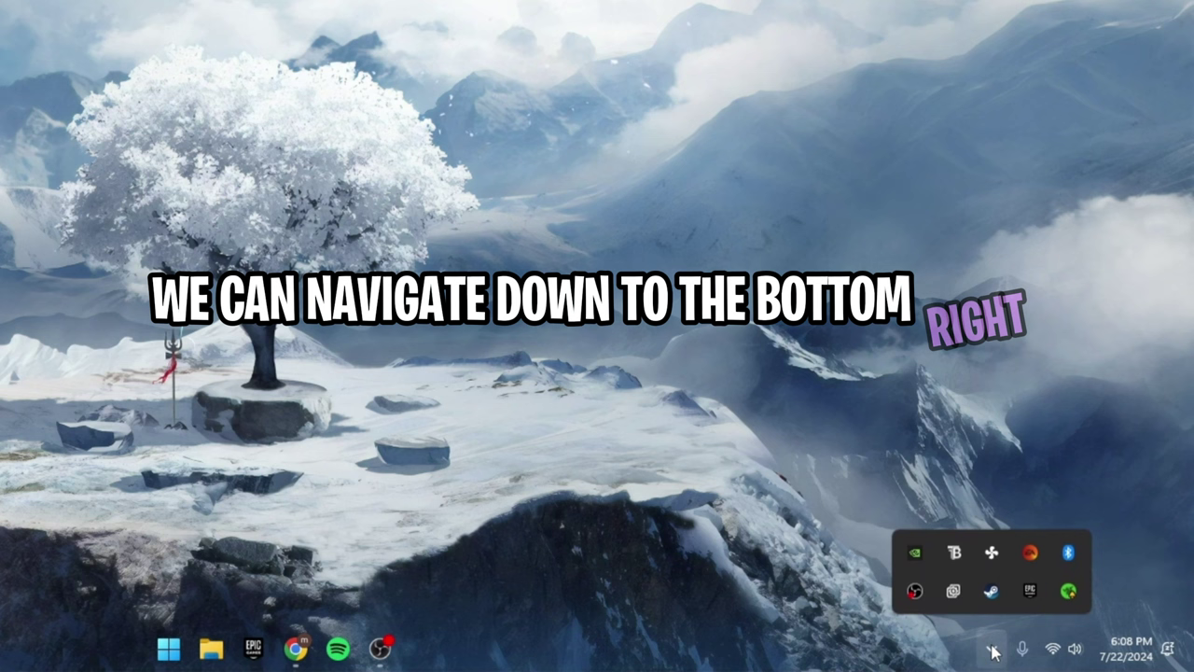
right_click(1032, 557)
click(1046, 580)
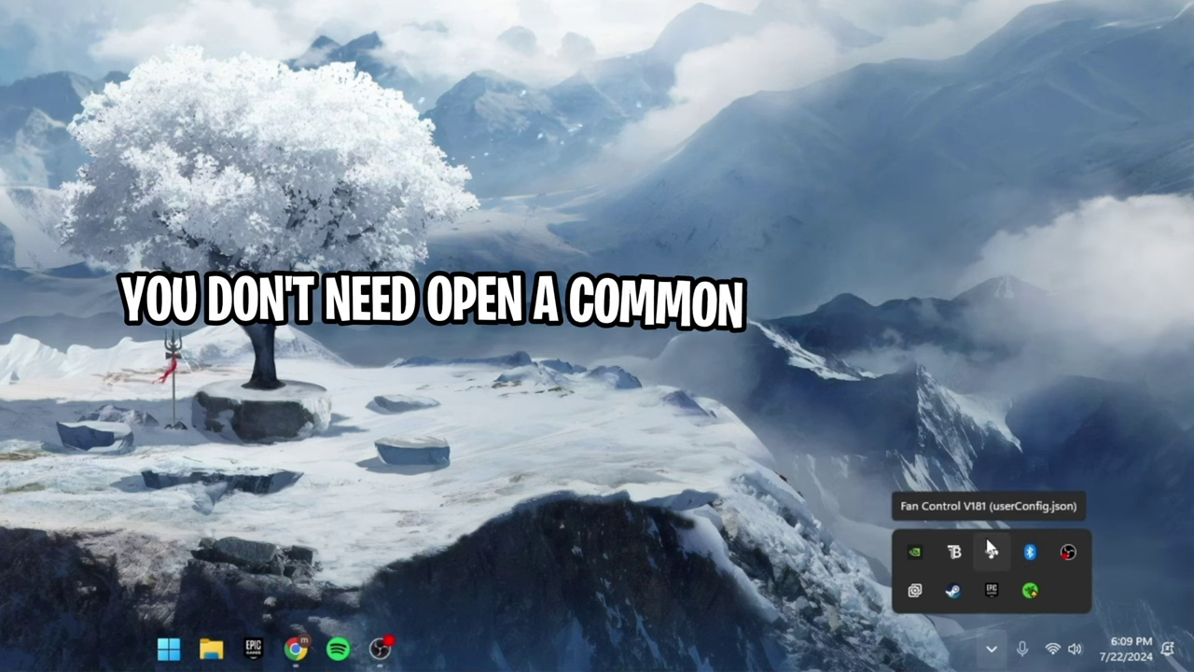
right_click(954, 592)
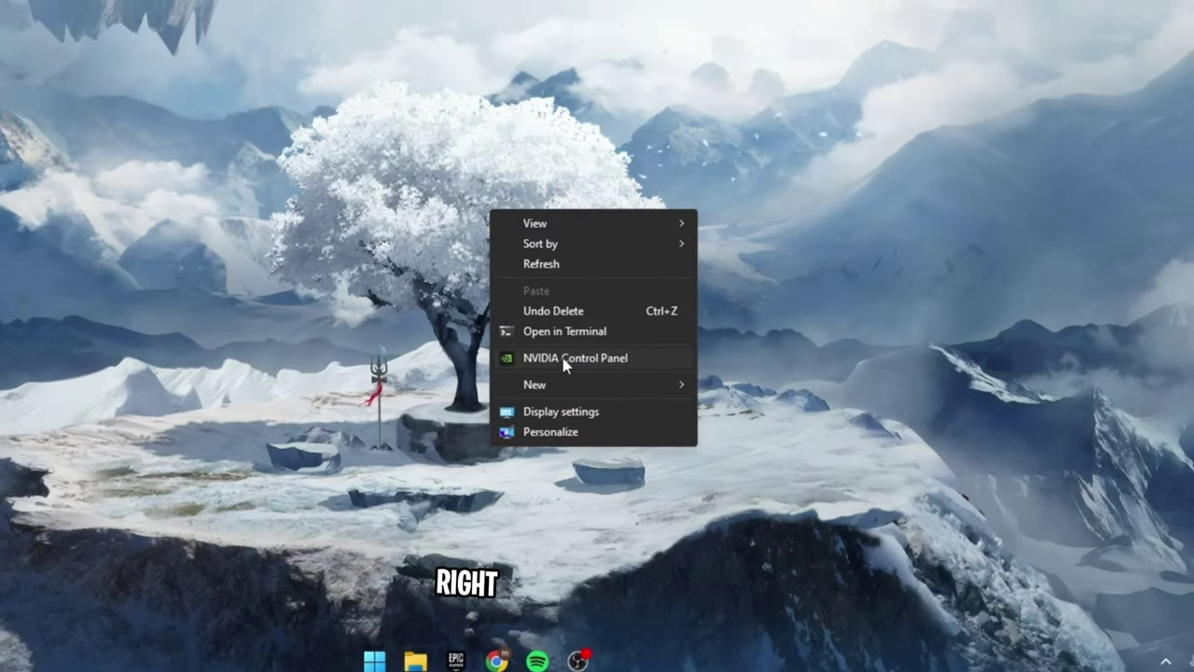
Open Manage 3D settings in NVIDIA Control Panel and scroll the Global Settings list.
click(565, 358)
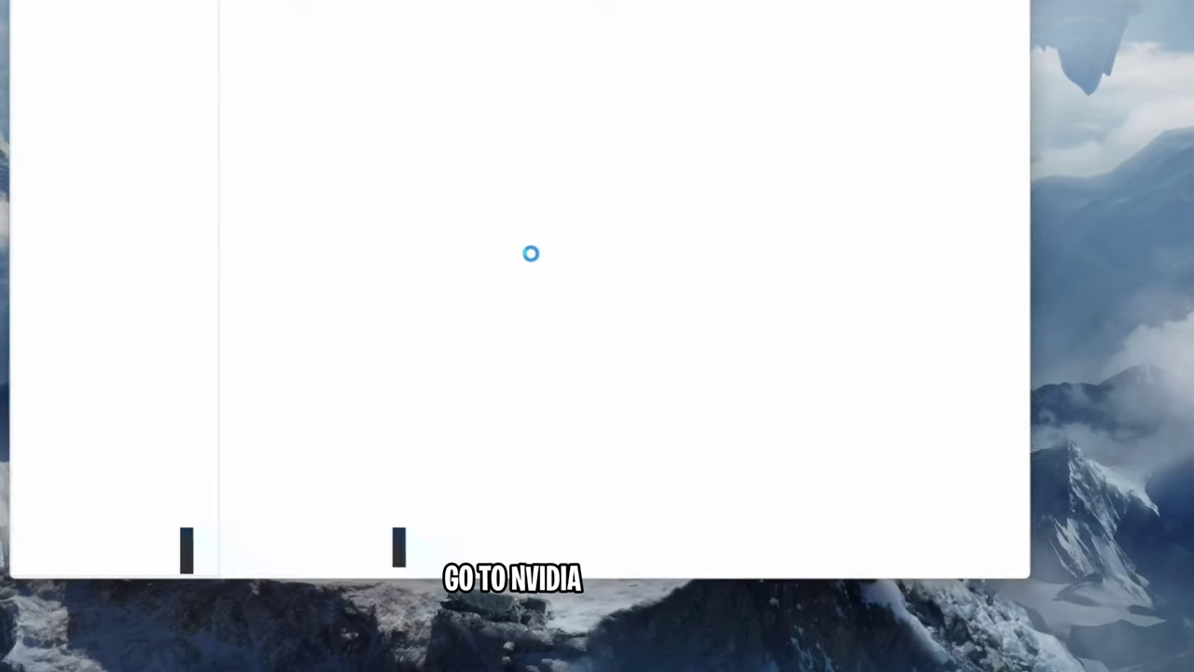
click(165, 111)
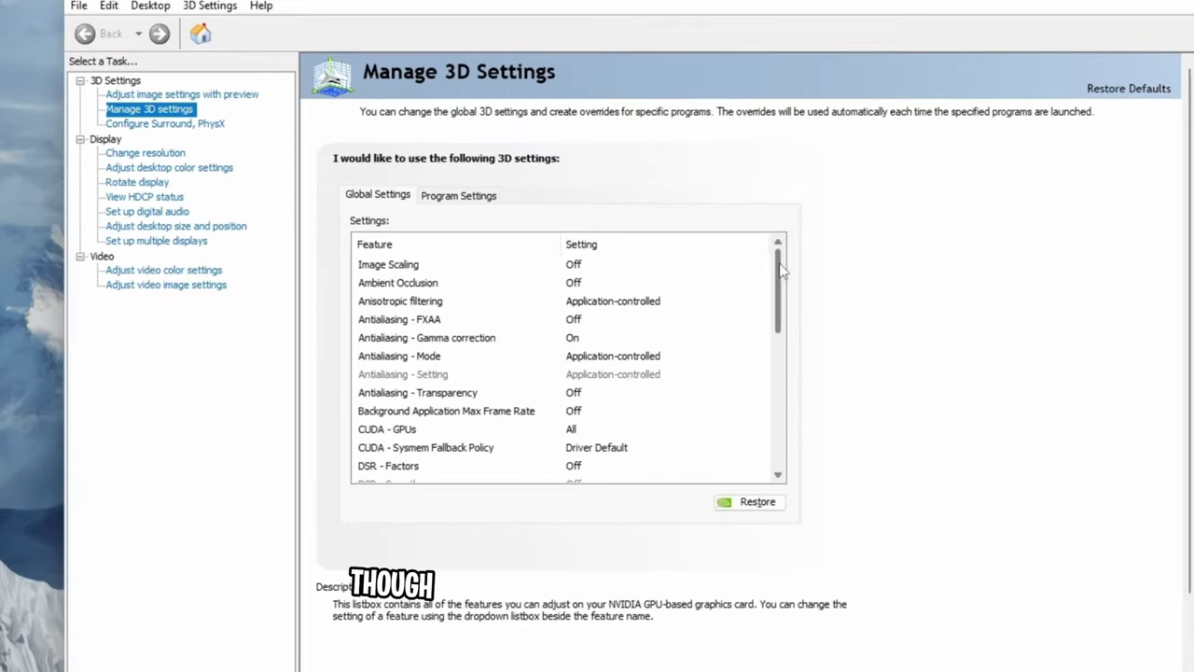
drag(782, 269, 798, 406)
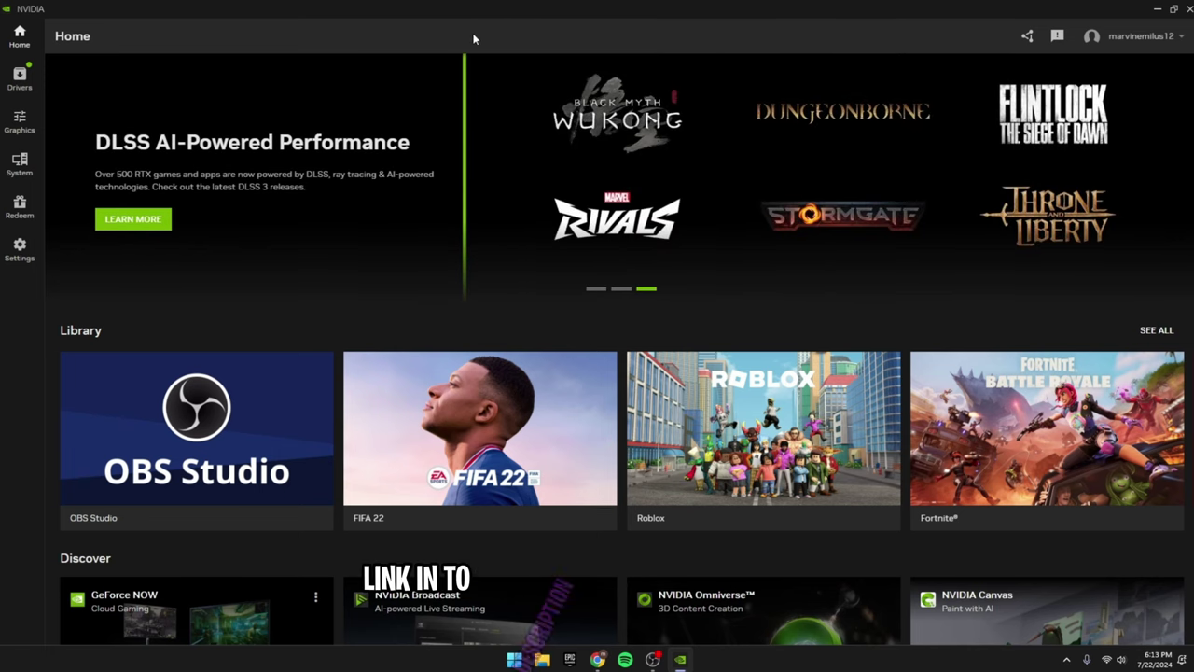
Go to System > Performance in the NVIDIA App to show the GPU tuning controls.
click(19, 163)
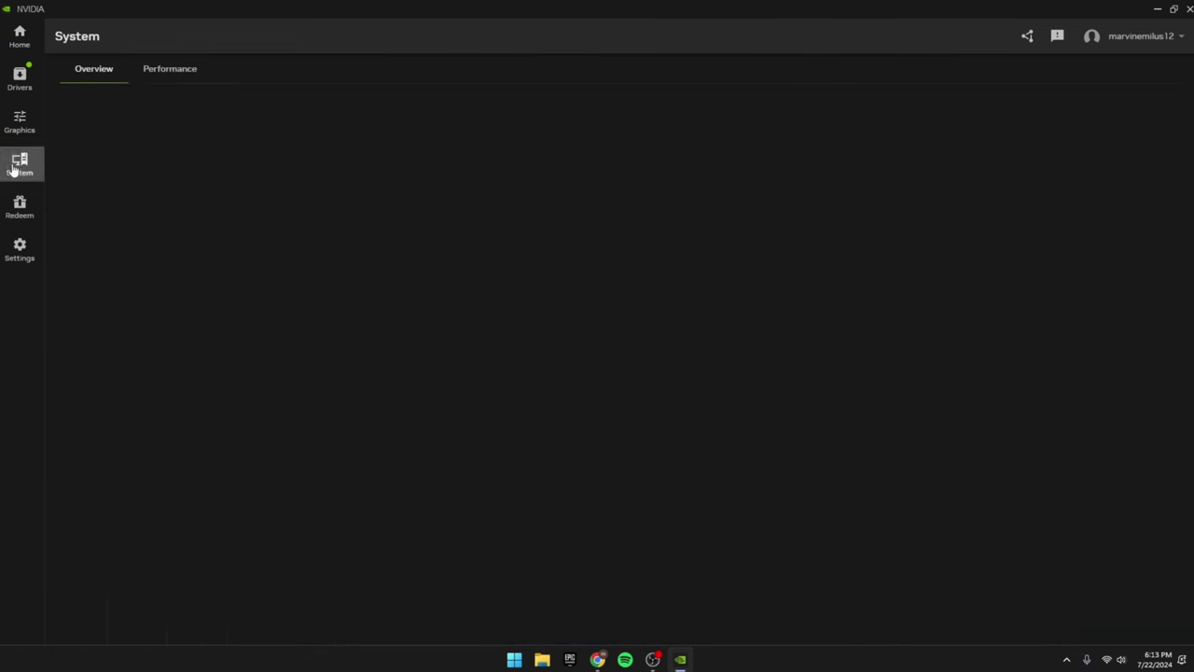
click(164, 72)
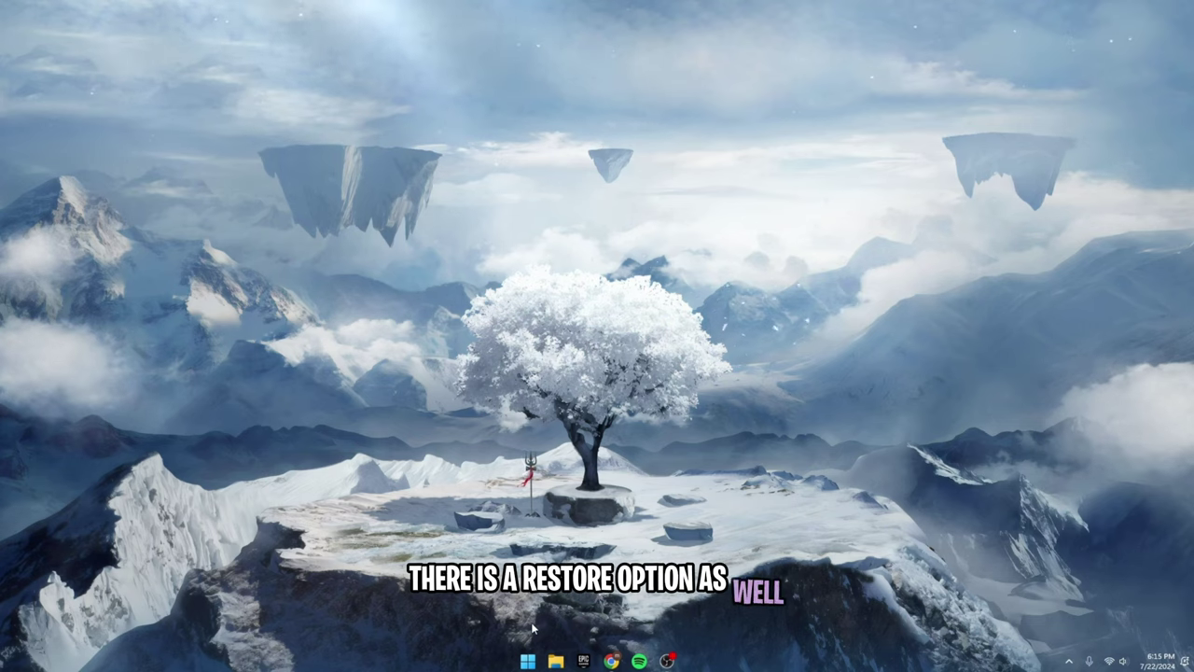
Show the Start menu's power options, ready to choose Restart.
click(528, 660)
click(751, 618)
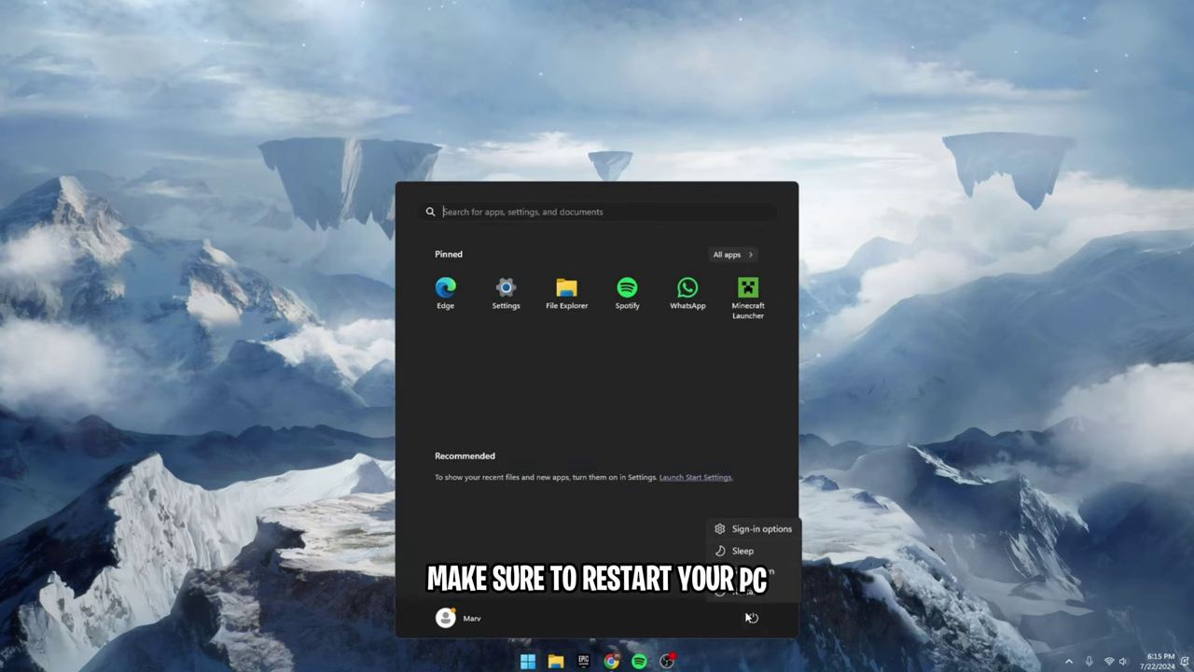